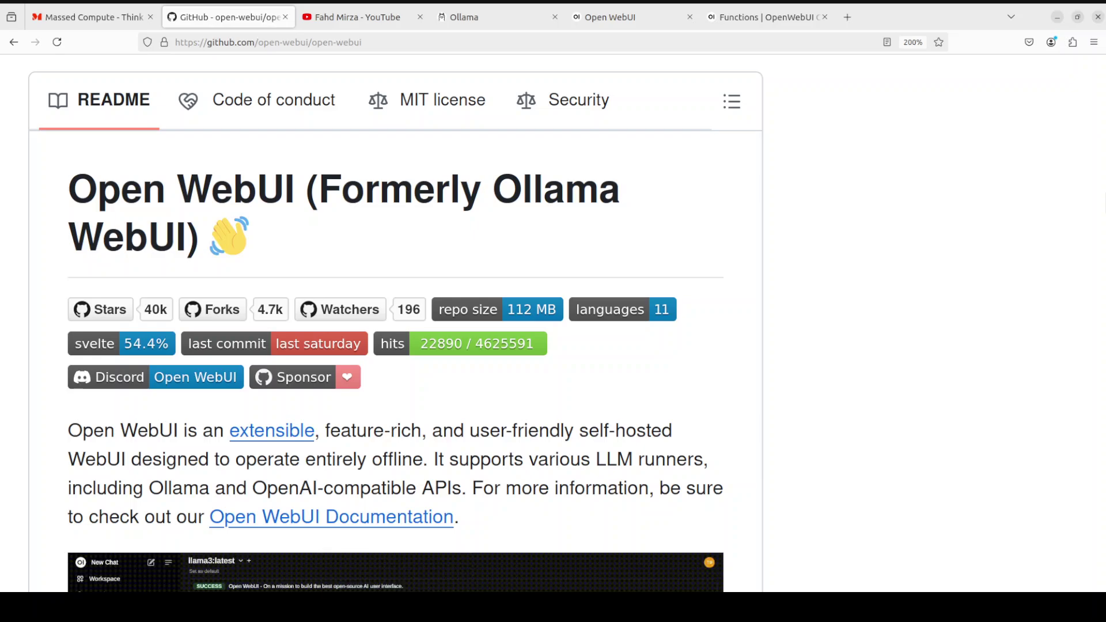
# Leave the YouTube channel page and return to the Open WebUI GitHub README tab.
pyautogui.hotkey('ctrl', 'Tab')
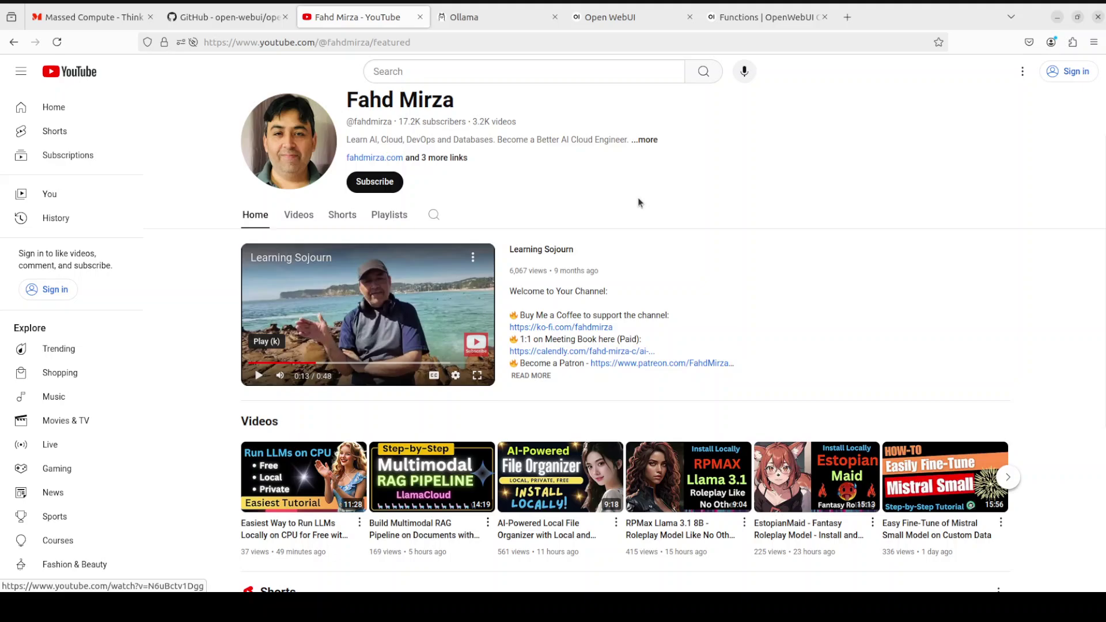
pyautogui.click(245, 16)
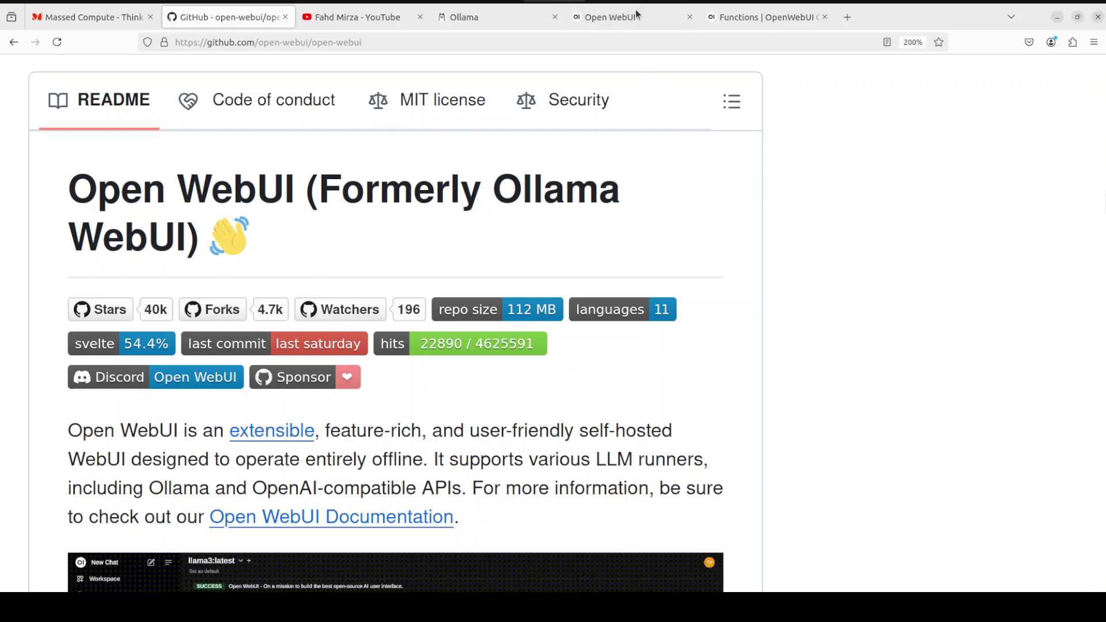
# Glance at the community Functions, local Open WebUI chat and Ollama tabs, ending on the YouTube channel.
pyautogui.click(752, 21)
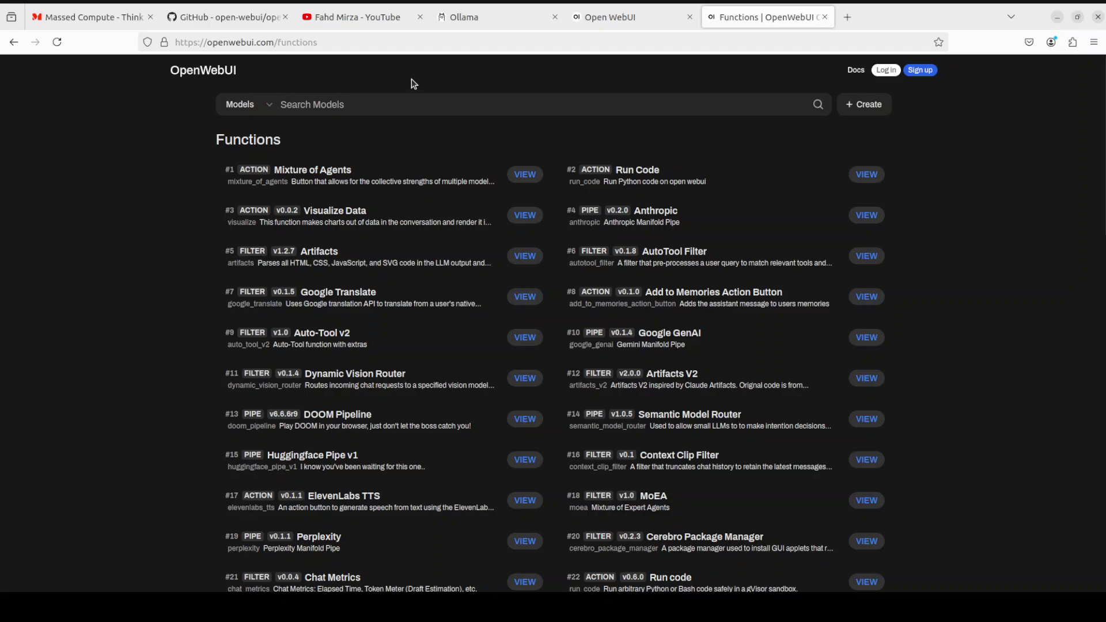
pyautogui.click(637, 29)
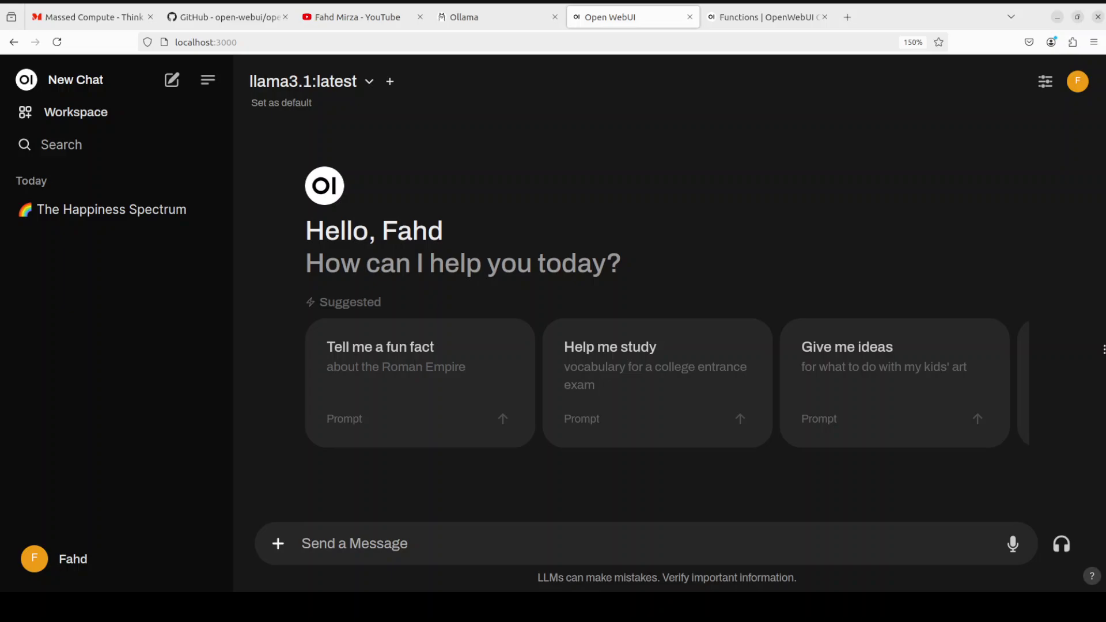
pyautogui.click(503, 20)
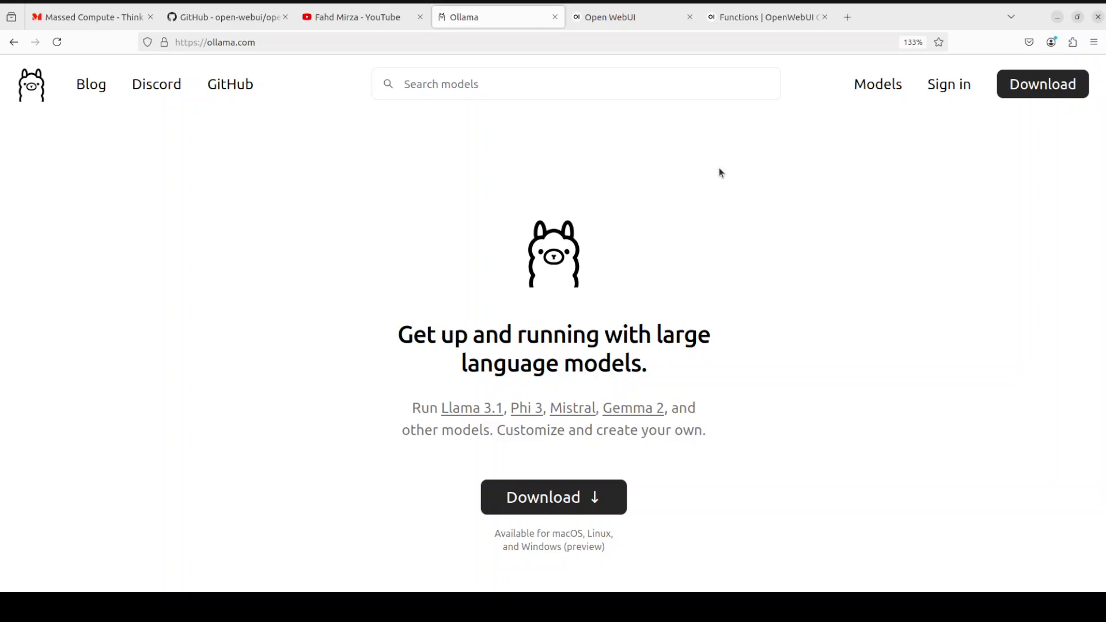
pyautogui.click(614, 19)
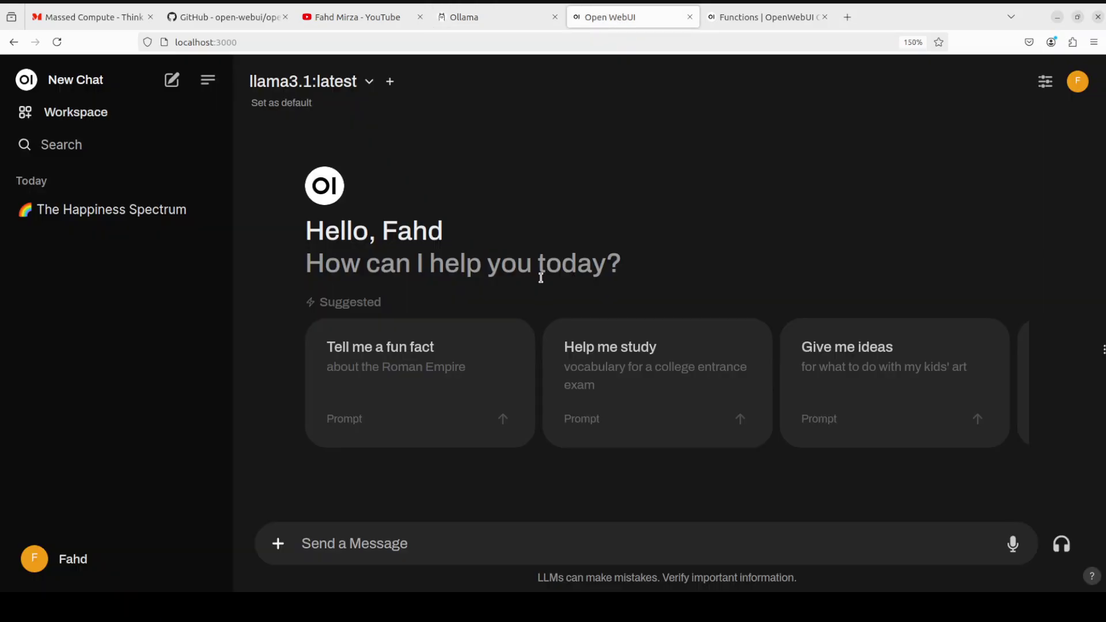
pyautogui.click(347, 21)
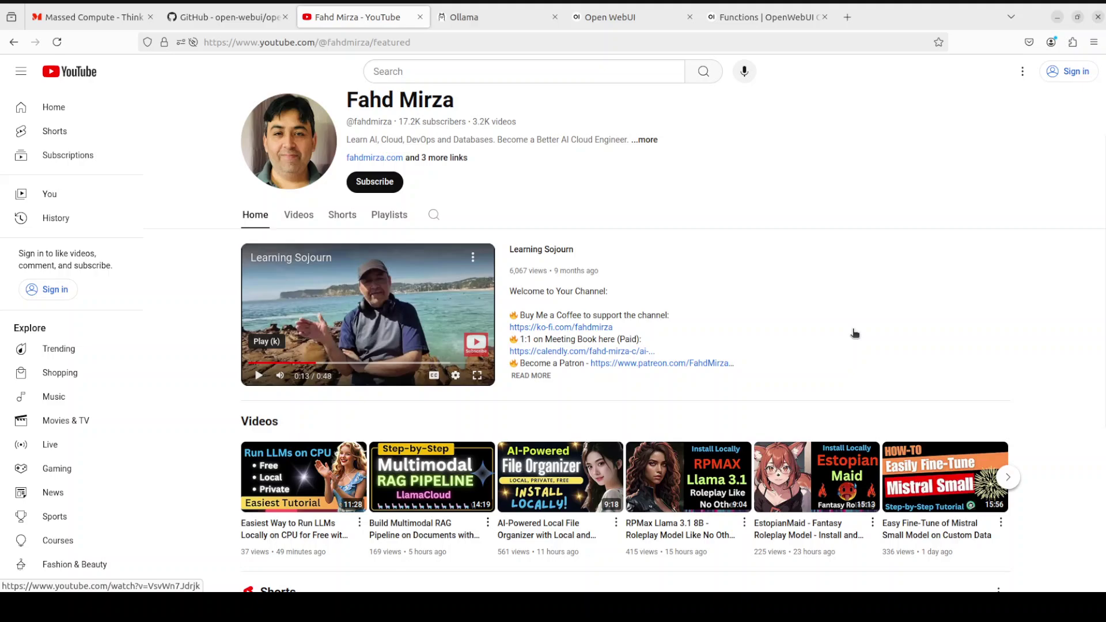
# Restrict the community search type to 'functions' and end back on the Functions list.
pyautogui.click(742, 19)
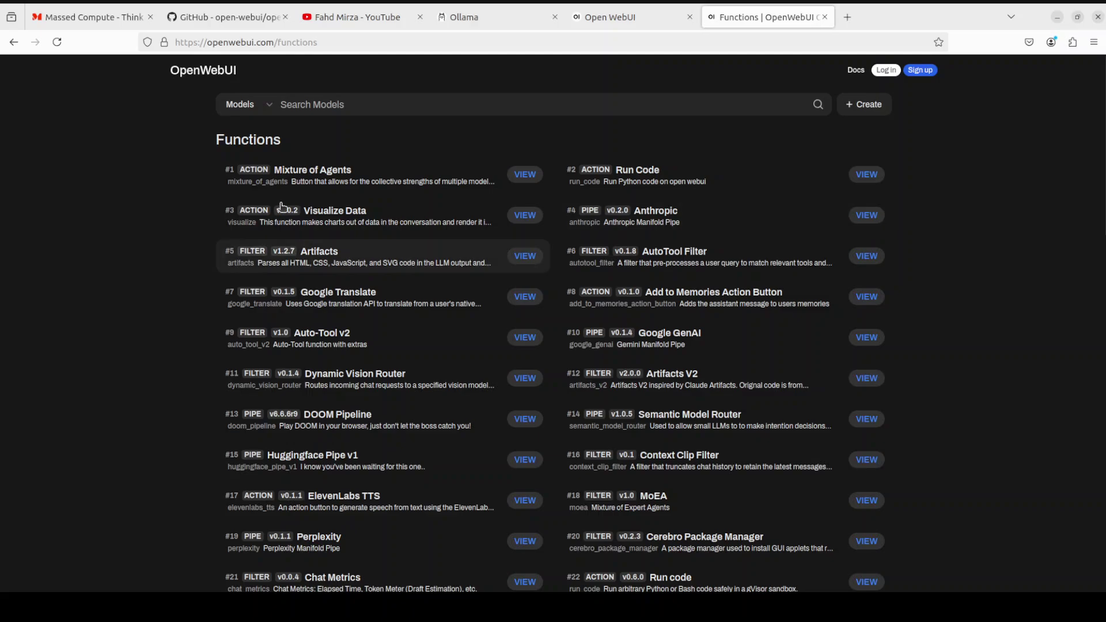
pyautogui.click(268, 106)
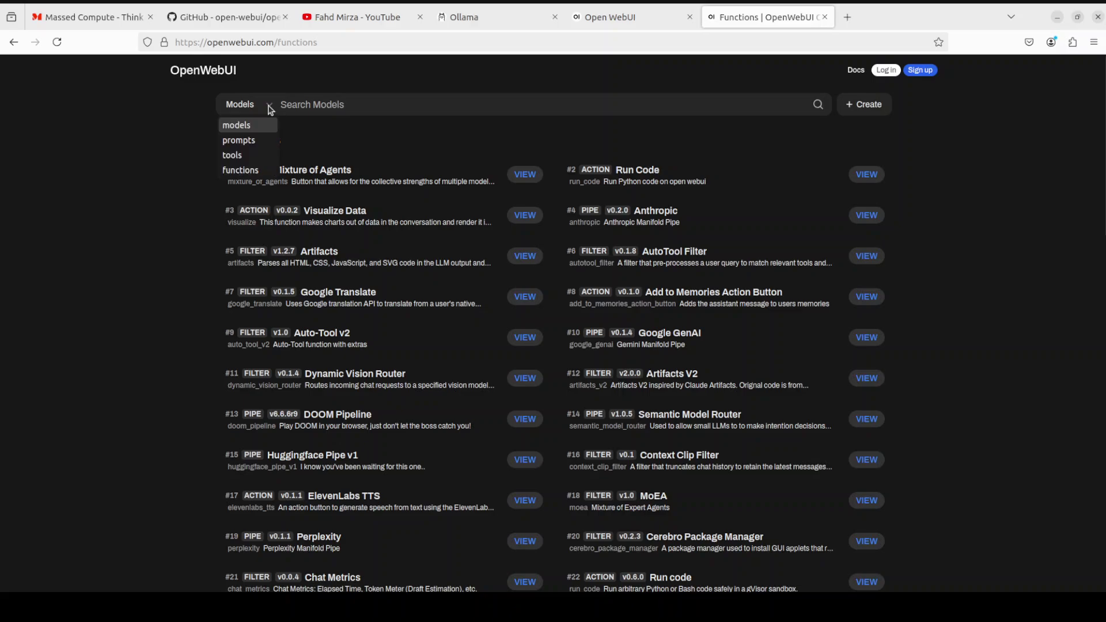
pyautogui.click(257, 171)
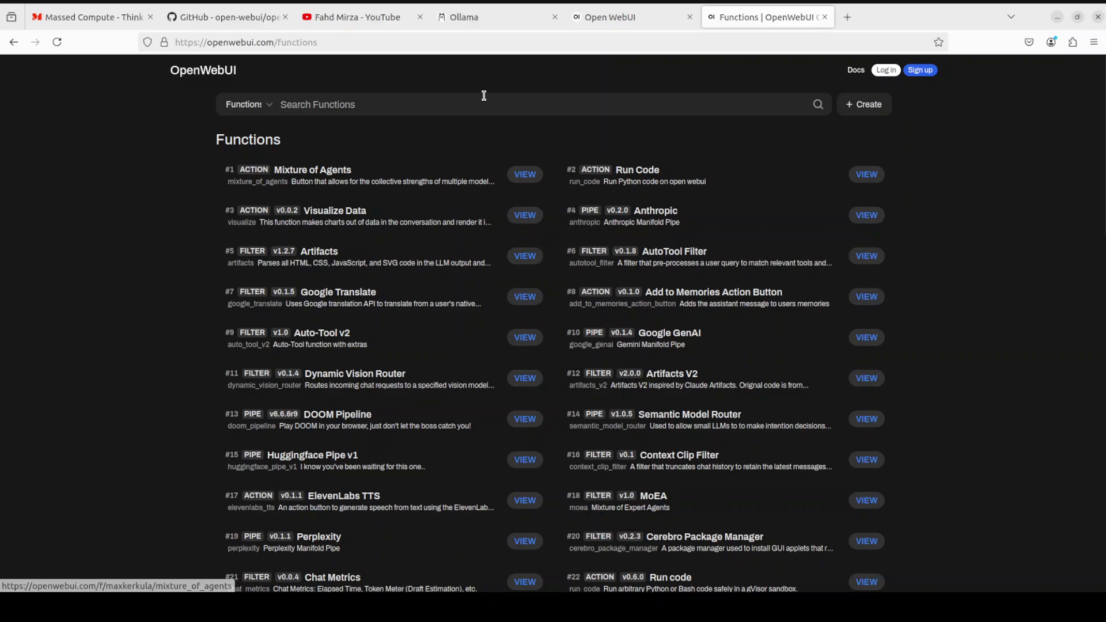
pyautogui.click(633, 18)
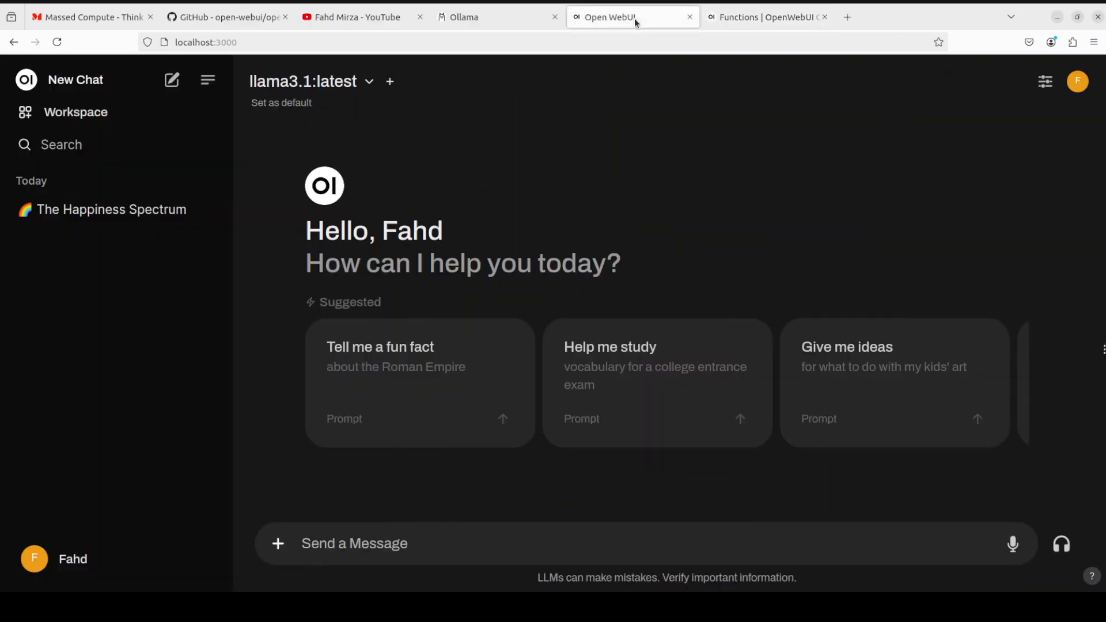
pyautogui.click(759, 21)
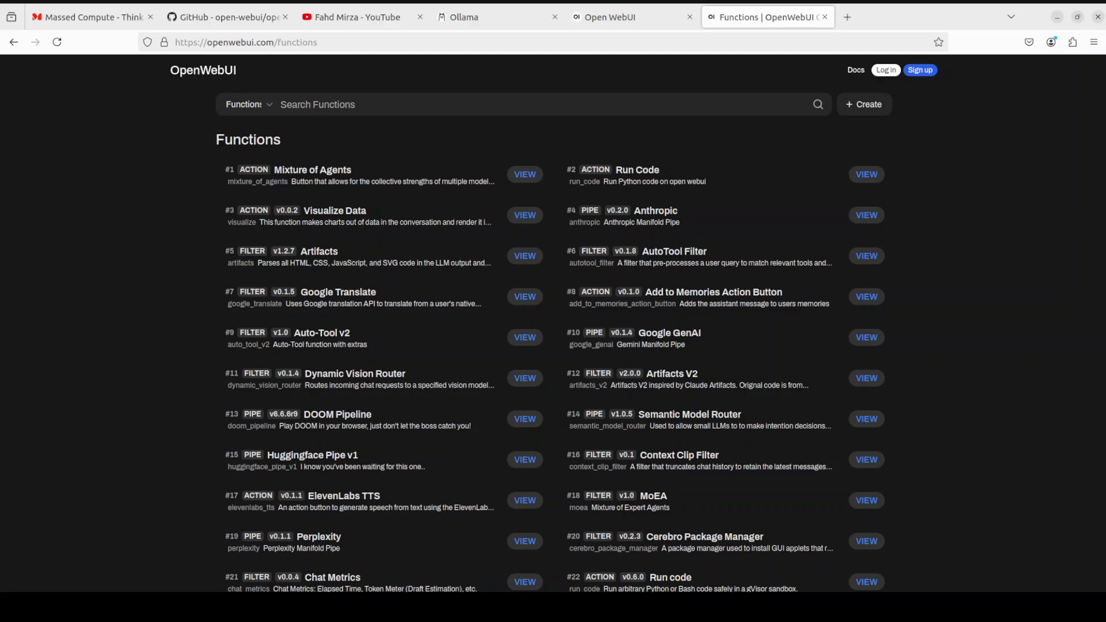
# Search community functions for 'MCTS' and open the Visual Tree of Thoughts function page.
pyautogui.click(383, 104)
pyautogui.write('MCTS')
pyautogui.press('Return')
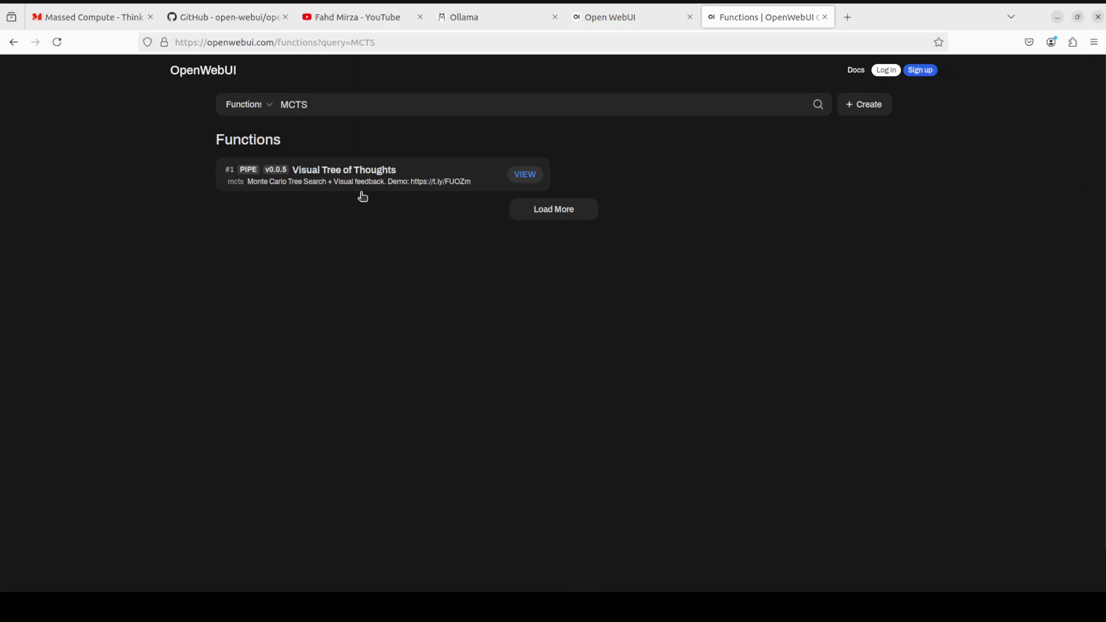
pyautogui.click(524, 174)
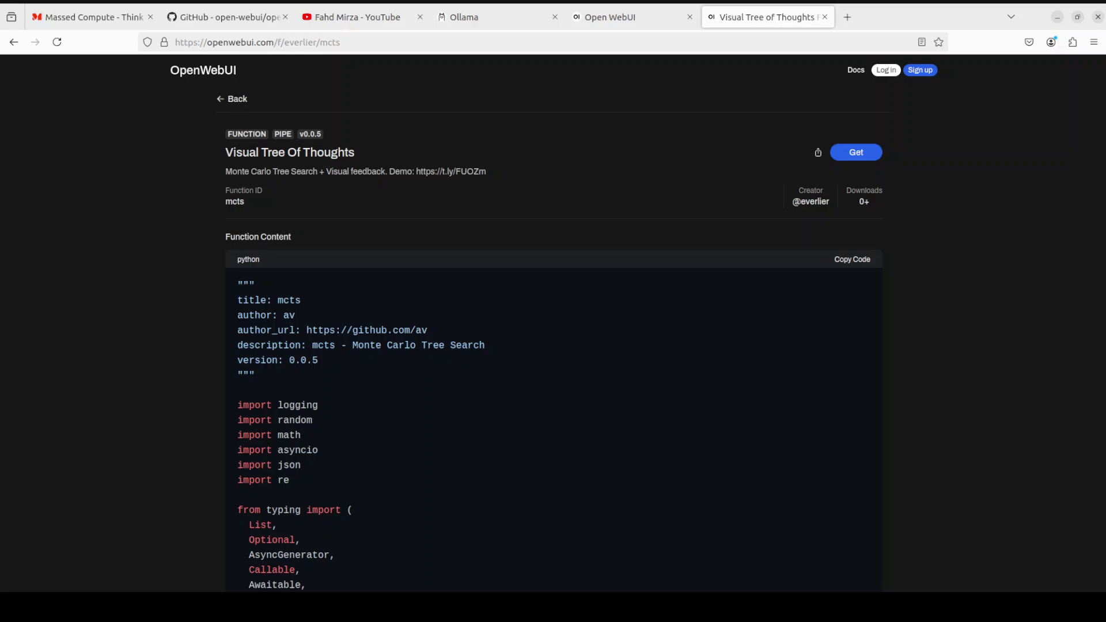
# Start getting Visual Tree of Thoughts and go to the community sign-up for a new account.
pyautogui.click(858, 156)
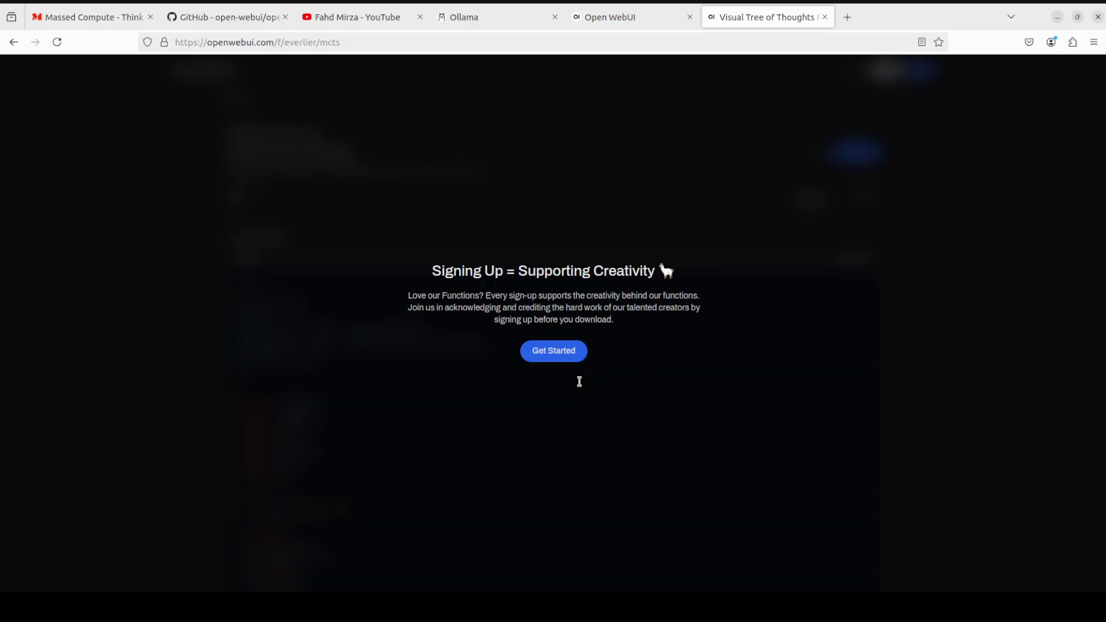
pyautogui.click(563, 358)
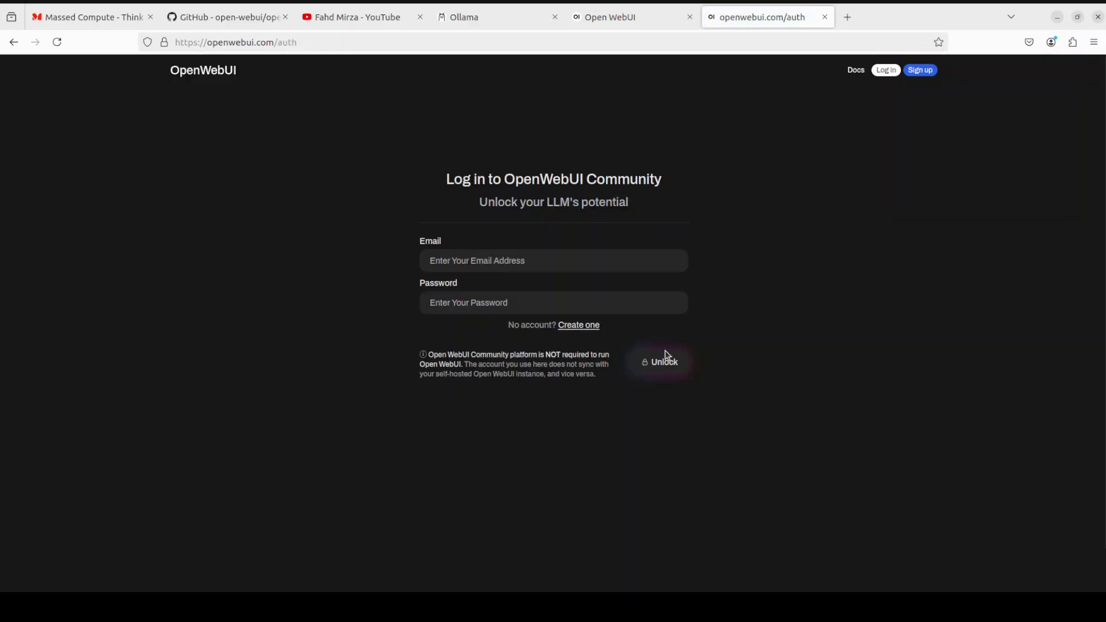
pyautogui.click(579, 326)
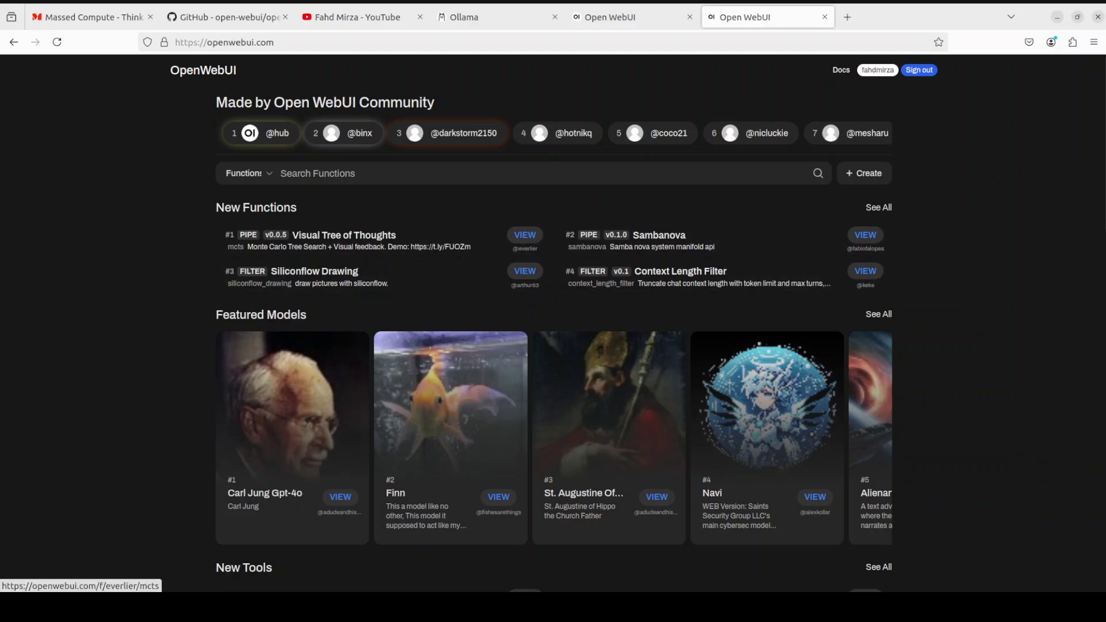
# Limit the community search to functions and search for 'MCTS'.
pyautogui.click(270, 176)
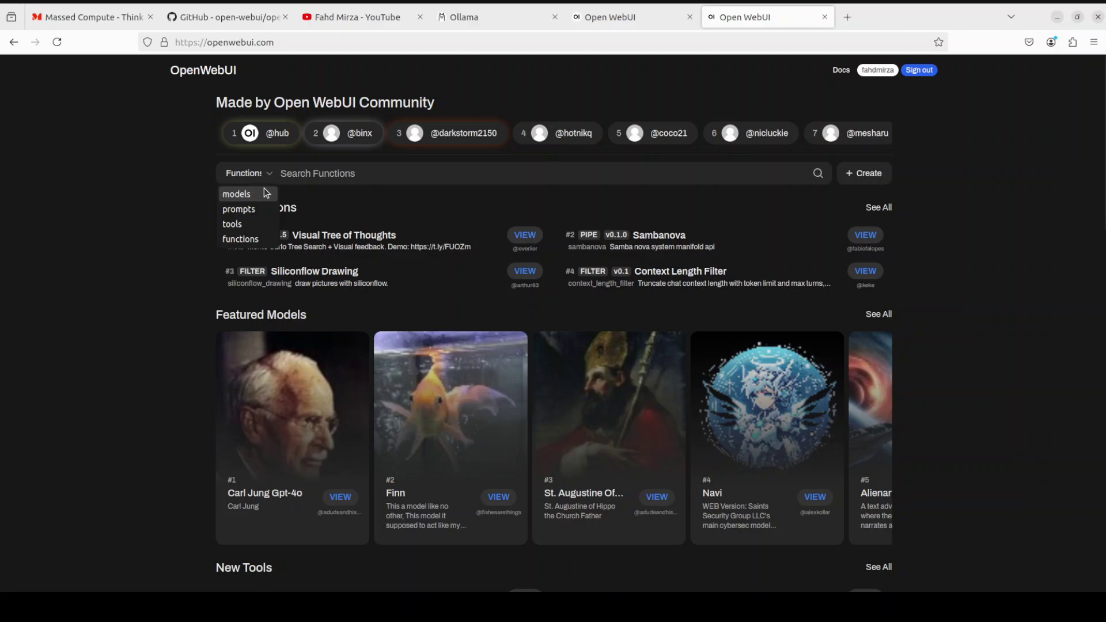
pyautogui.click(251, 238)
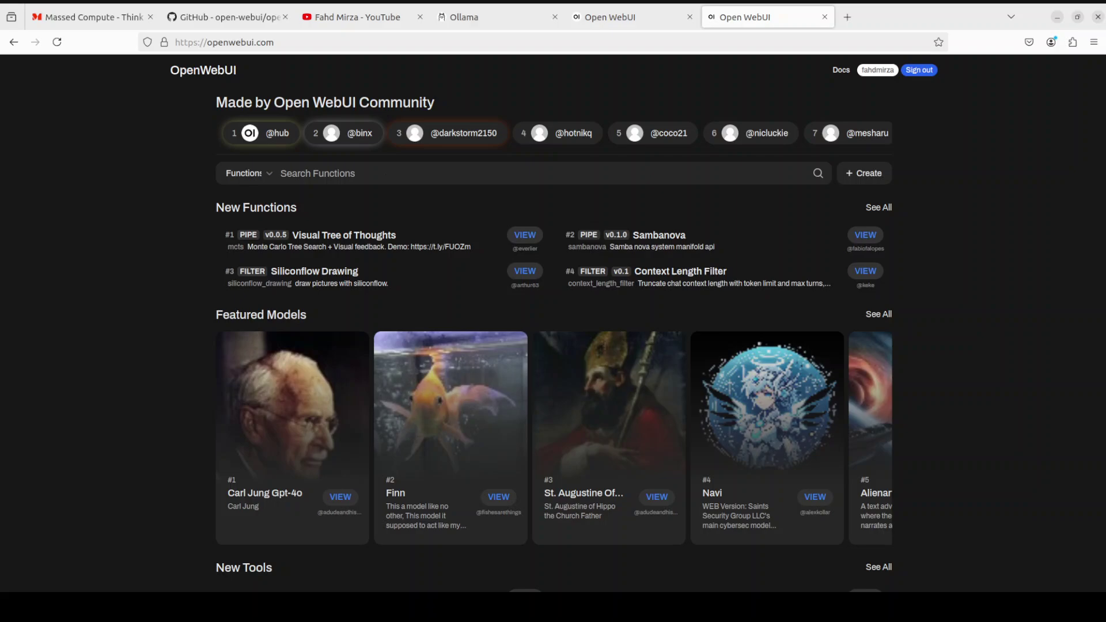
pyautogui.write('MCTS')
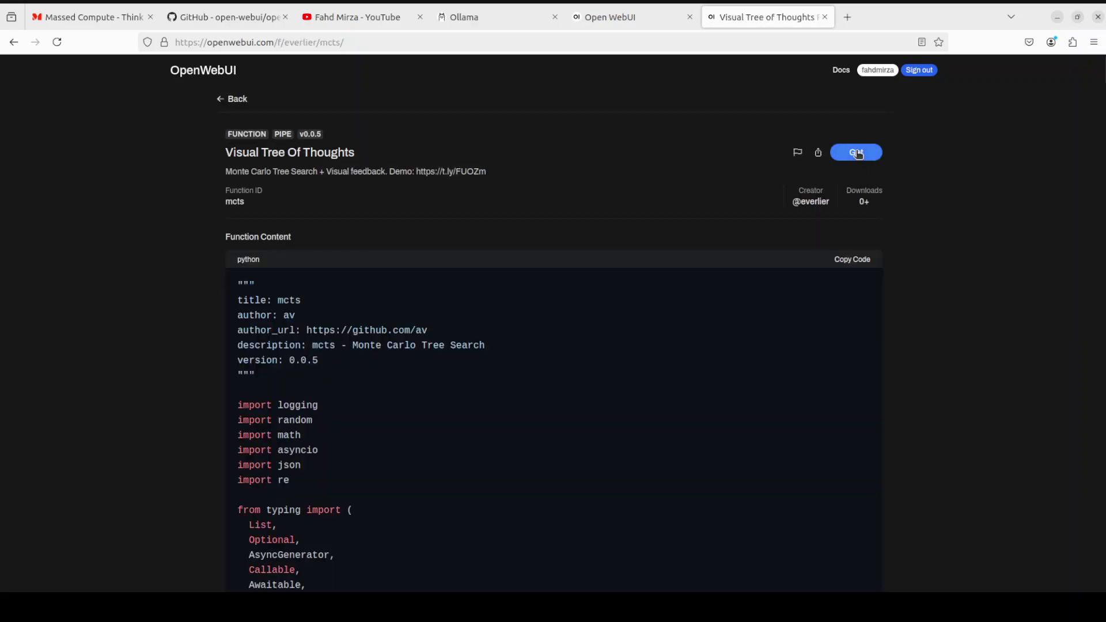
# Download Visual Tree of Thoughts as a JSON export and bring up its Import to WebUI form.
pyautogui.click(857, 153)
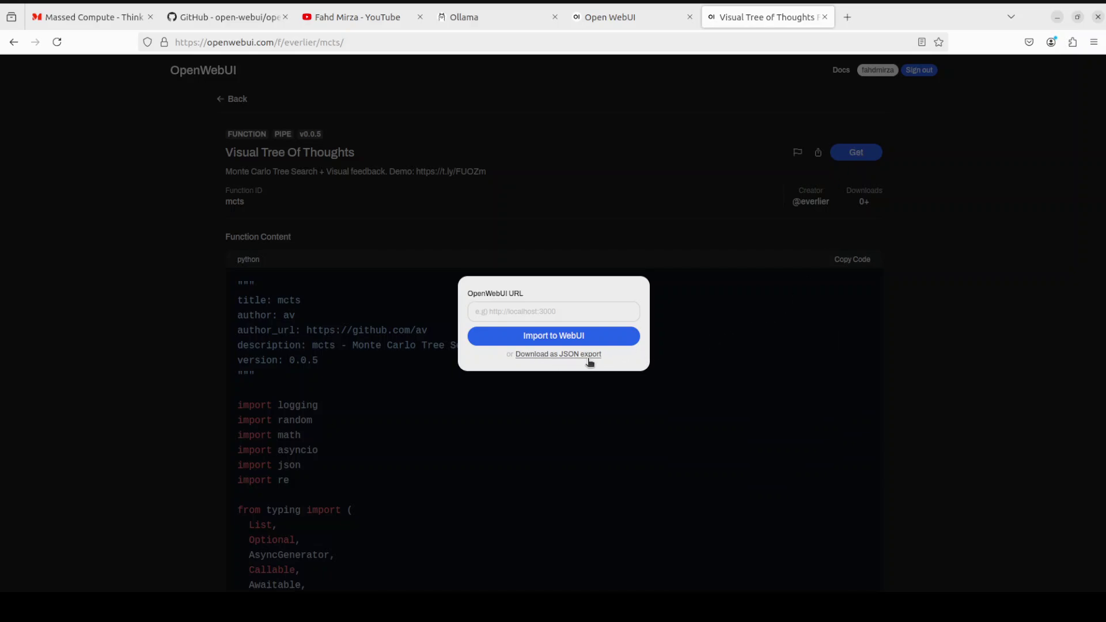
pyautogui.click(571, 355)
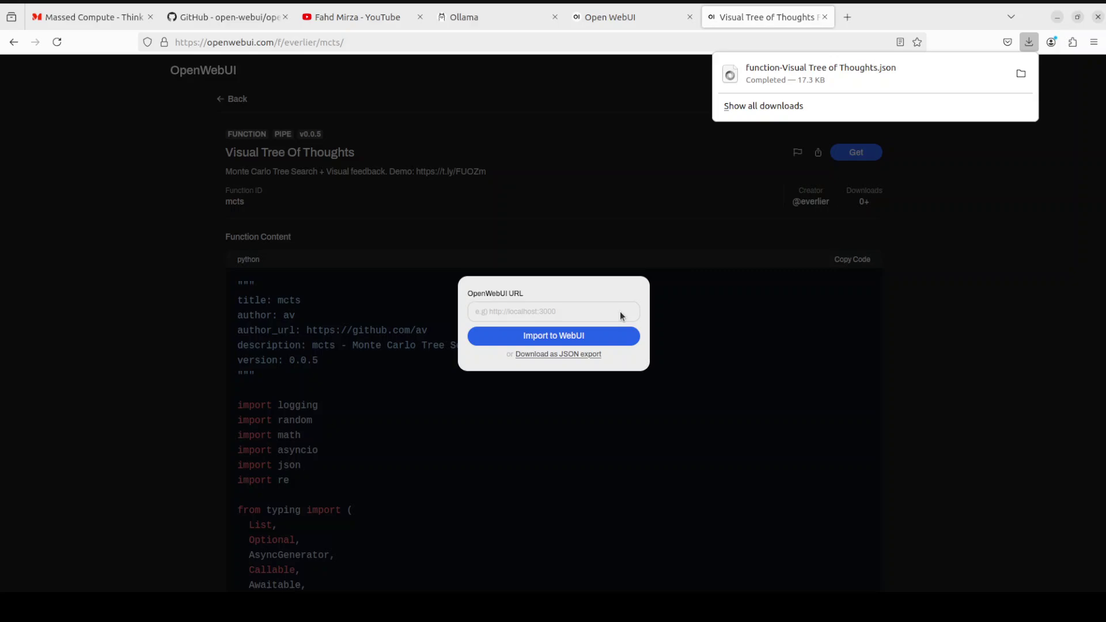
pyautogui.click(553, 338)
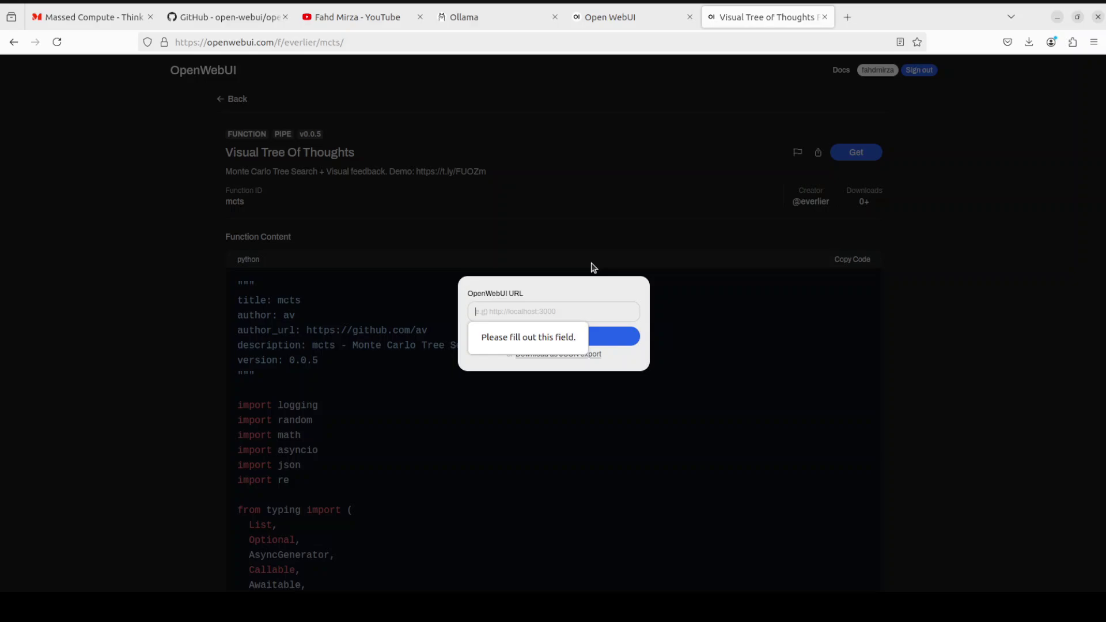
pyautogui.click(606, 18)
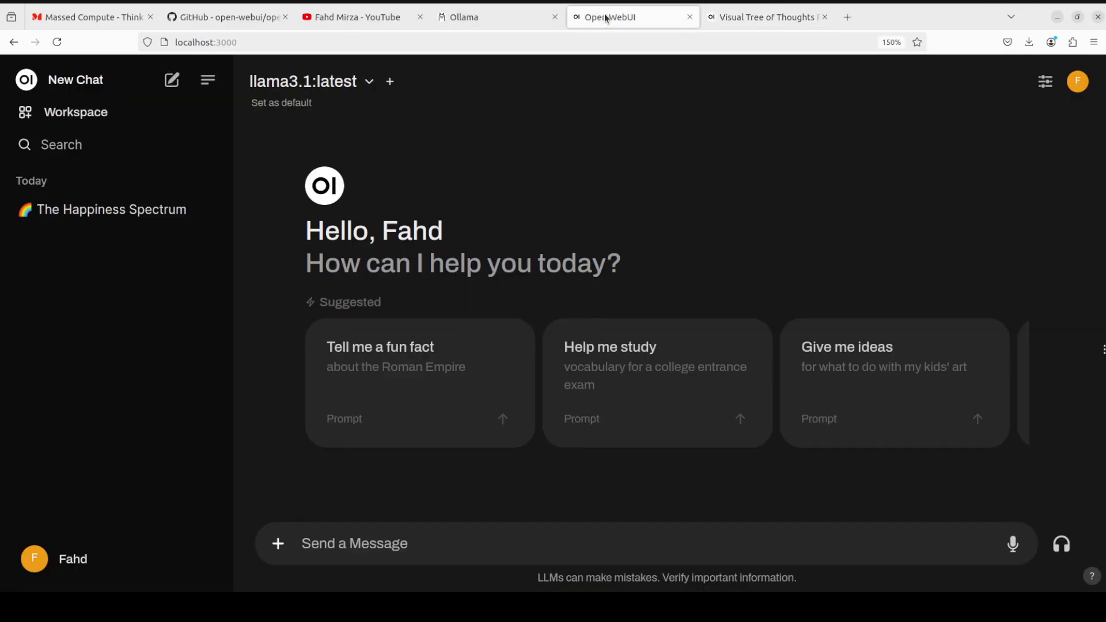
pyautogui.click(257, 44)
pyautogui.hotkey('ctrl', 'c')
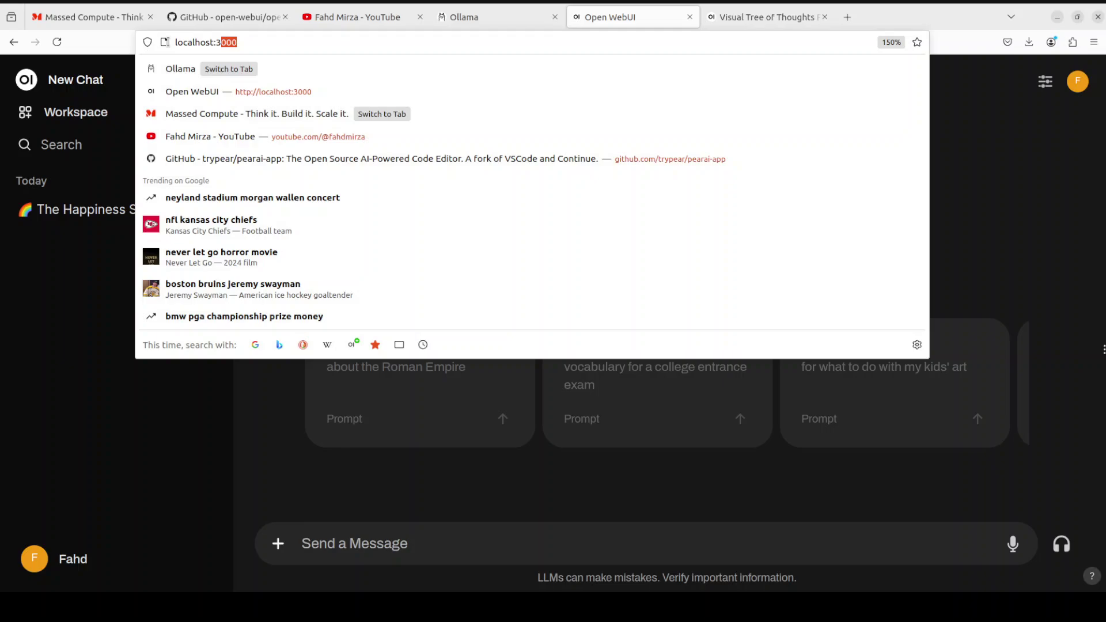
pyautogui.click(759, 16)
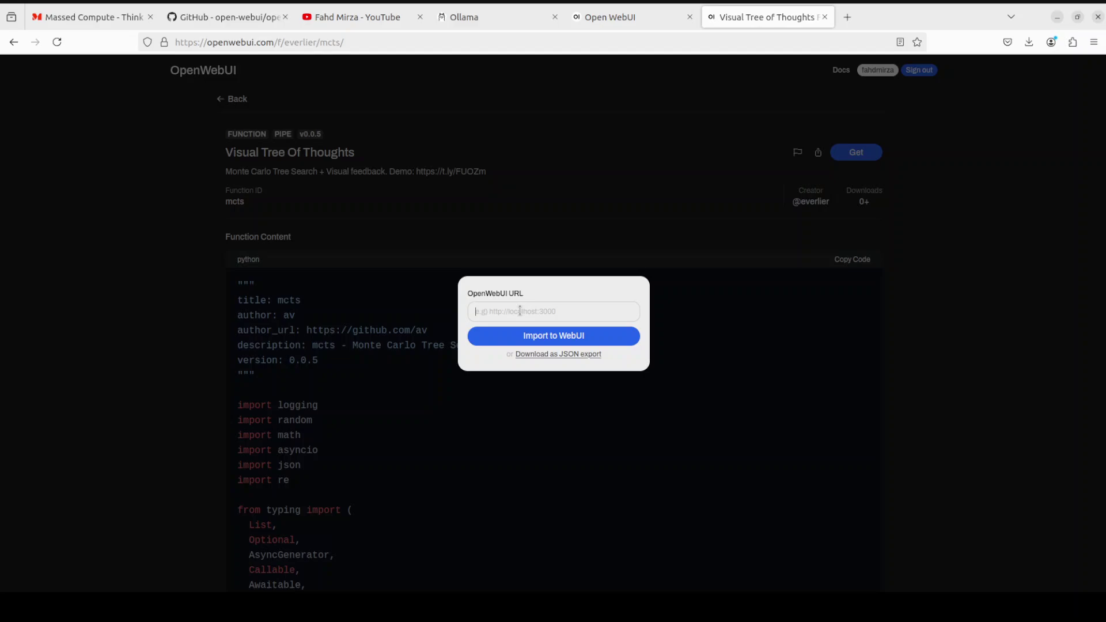
pyautogui.hotkey('ctrl', 'v')
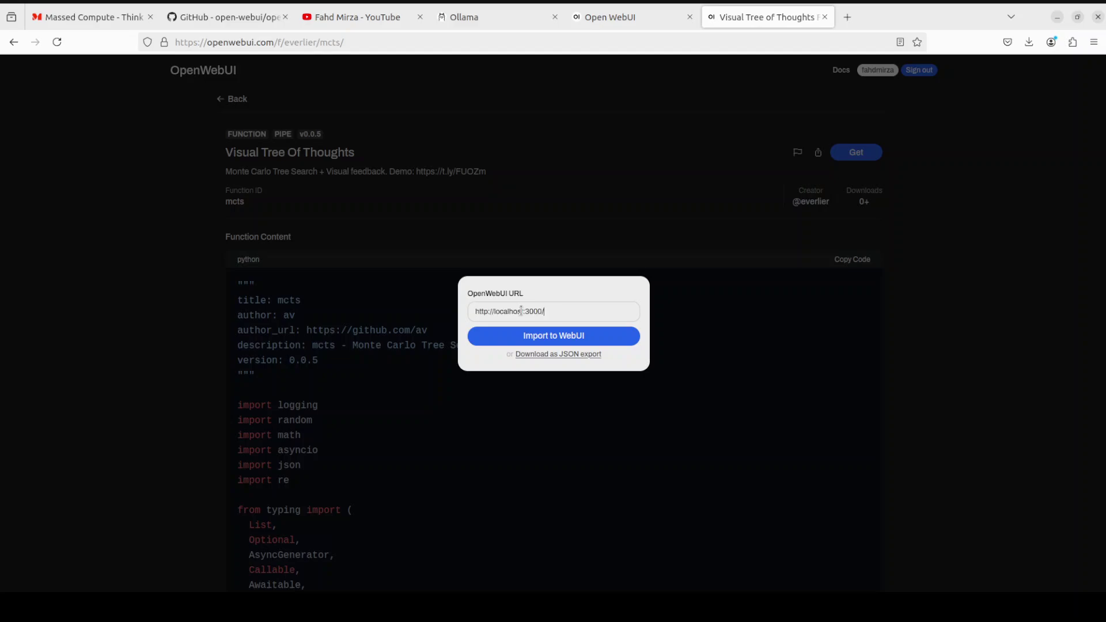
pyautogui.click(559, 340)
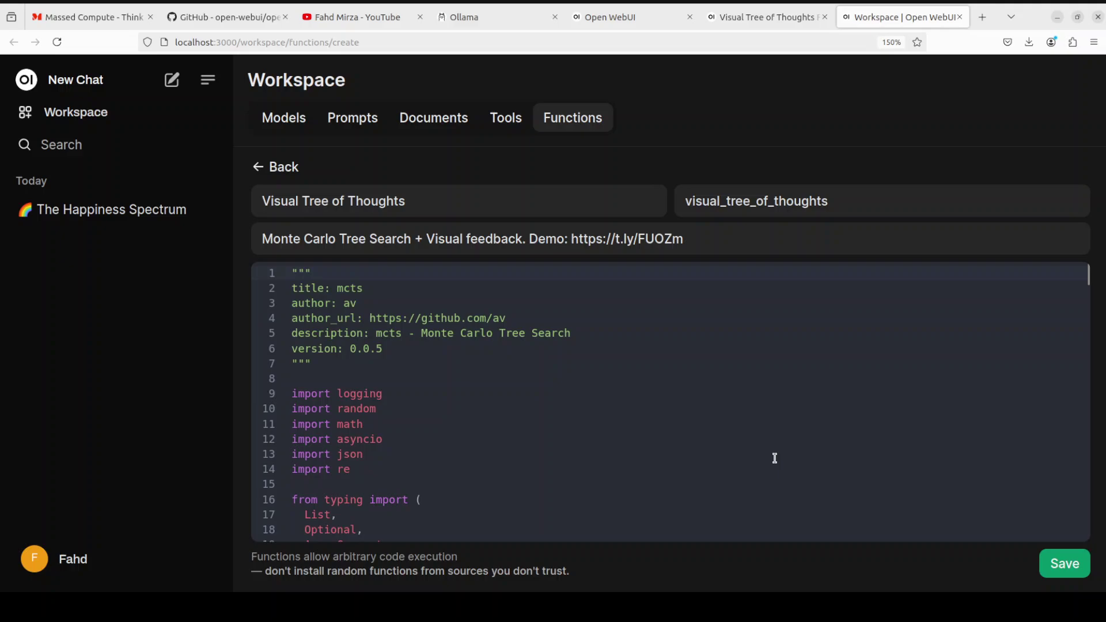
pyautogui.click(1063, 576)
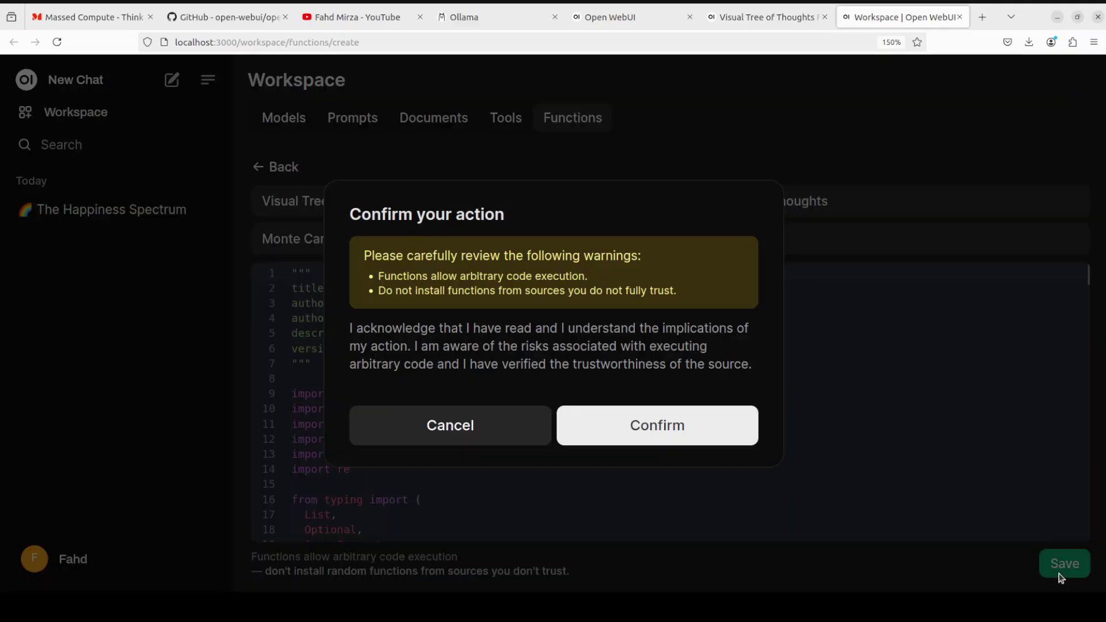
# Accept the save warning so Visual Tree of Thoughts v0.0.5 is installed.
pyautogui.click(647, 438)
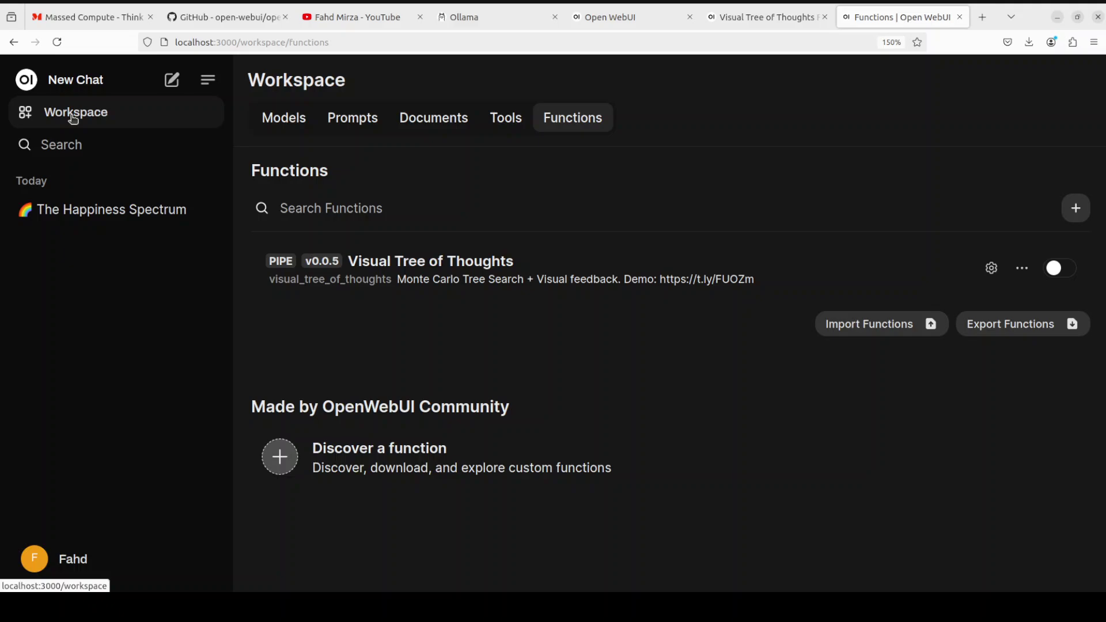
# Review the Visual Tree of Thoughts code and empty Valves in Workspace Functions, then enable it.
pyautogui.click(73, 120)
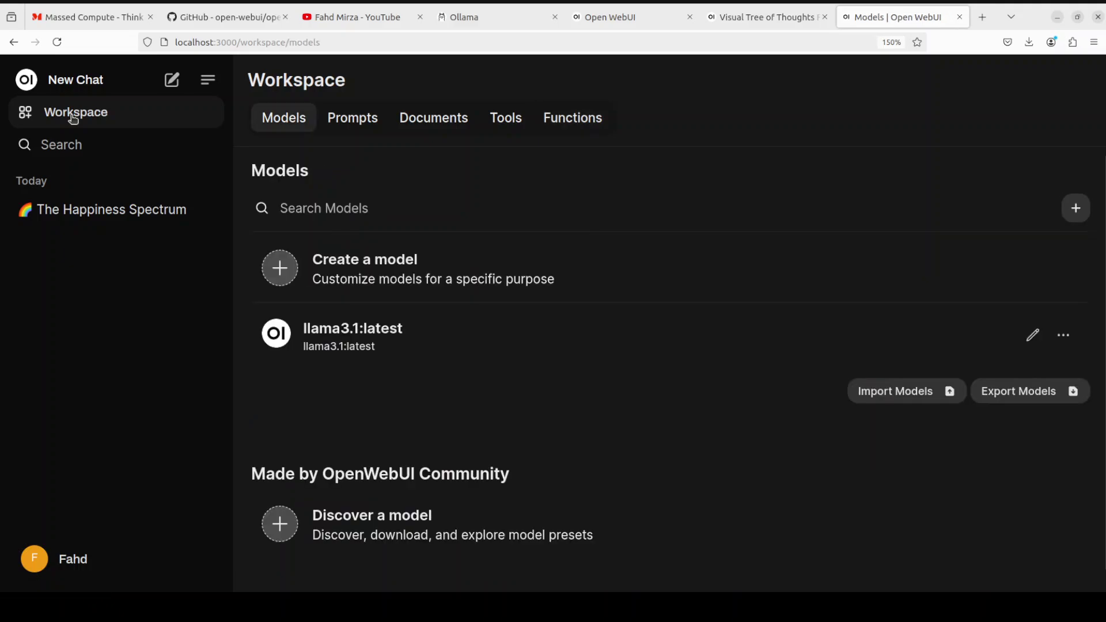
pyautogui.click(579, 120)
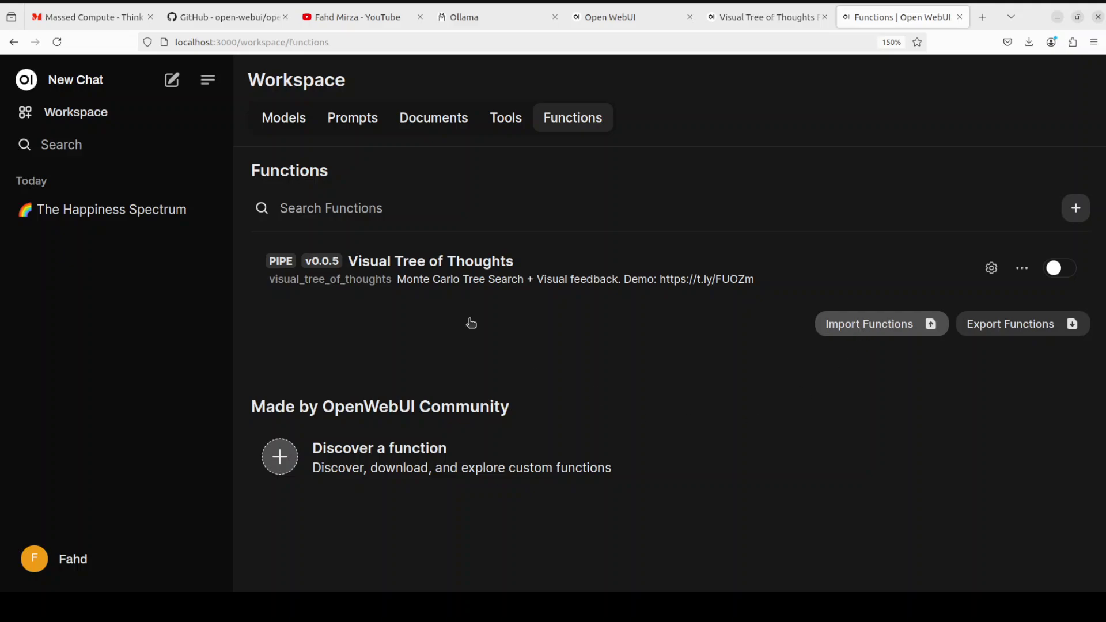
pyautogui.click(389, 264)
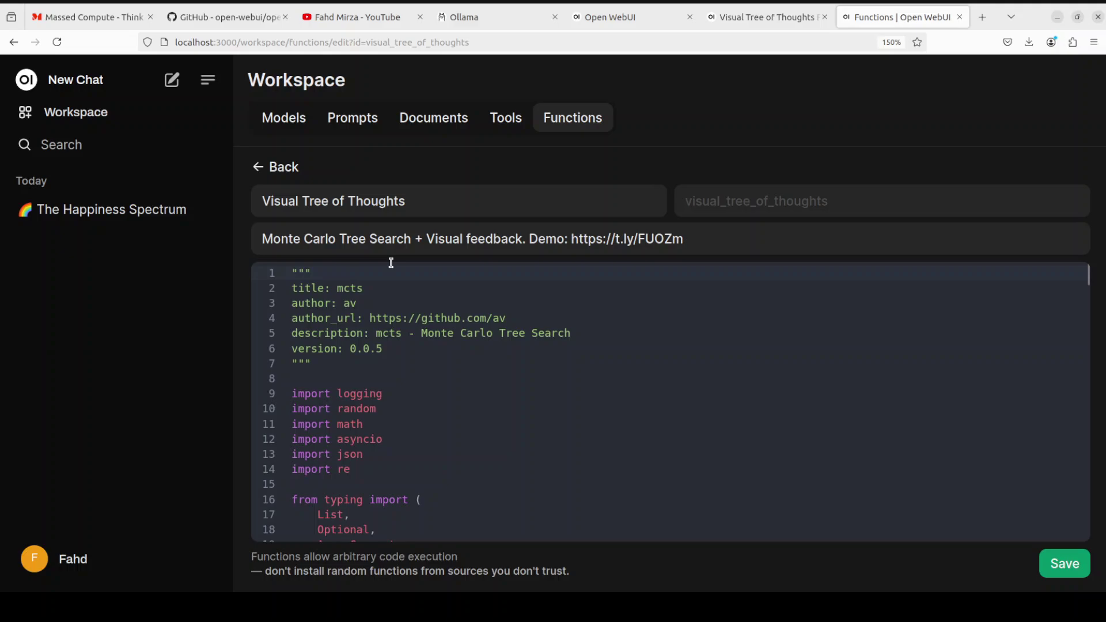
pyautogui.click(258, 167)
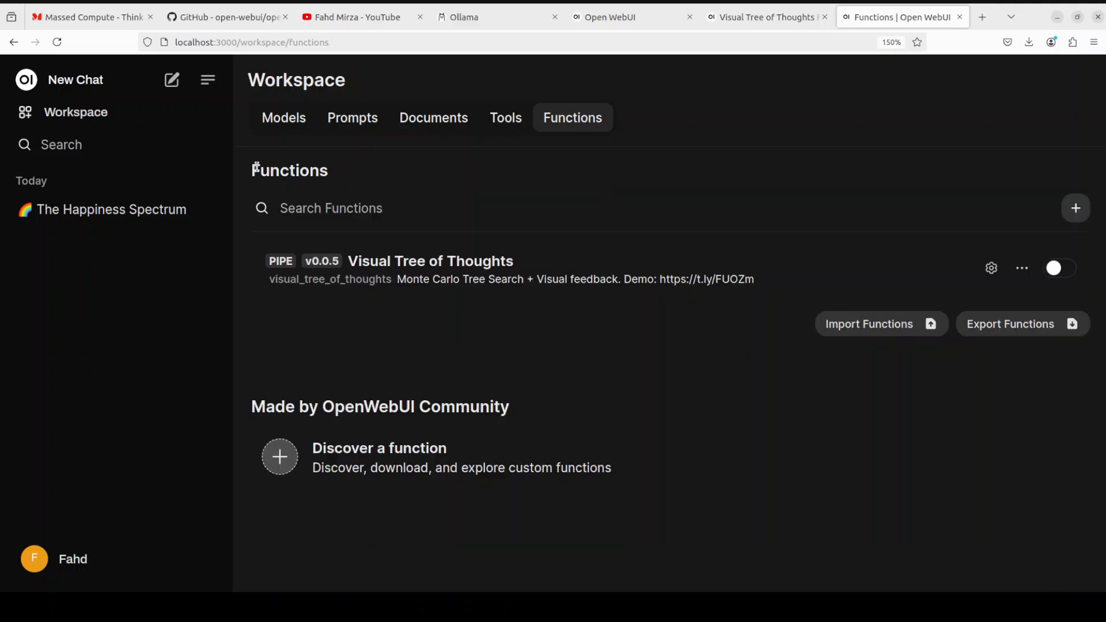
pyautogui.click(993, 272)
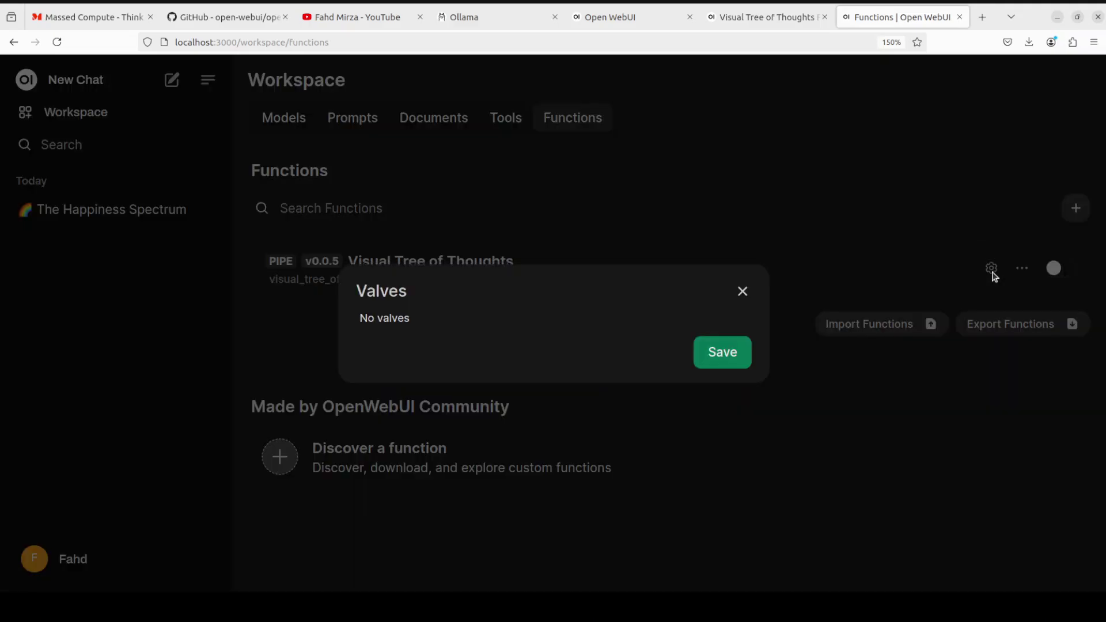
pyautogui.click(743, 291)
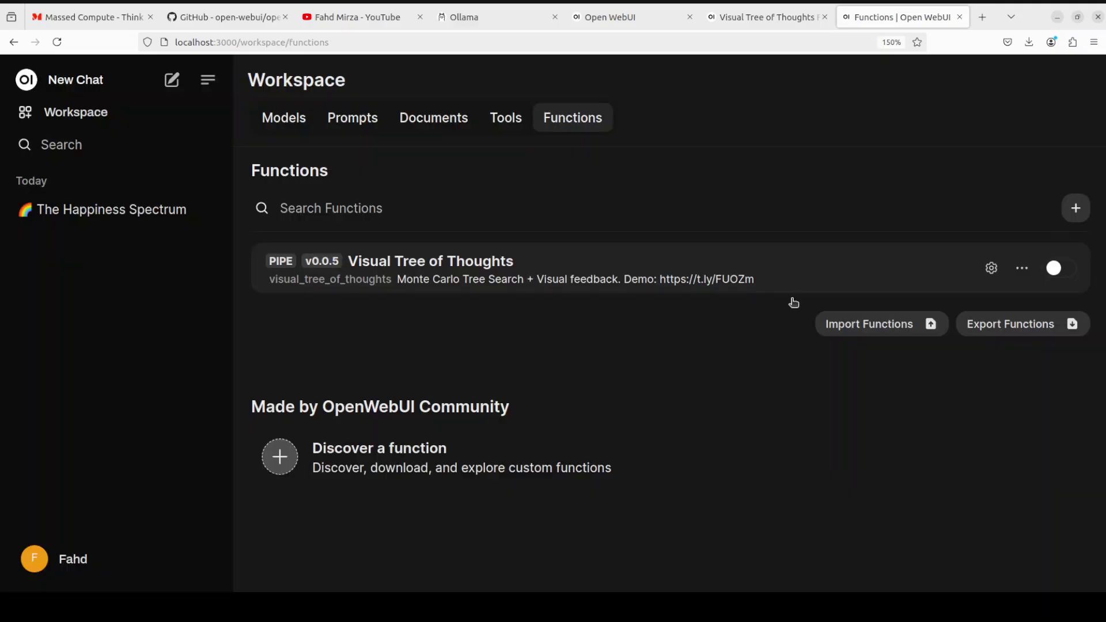
pyautogui.click(1069, 274)
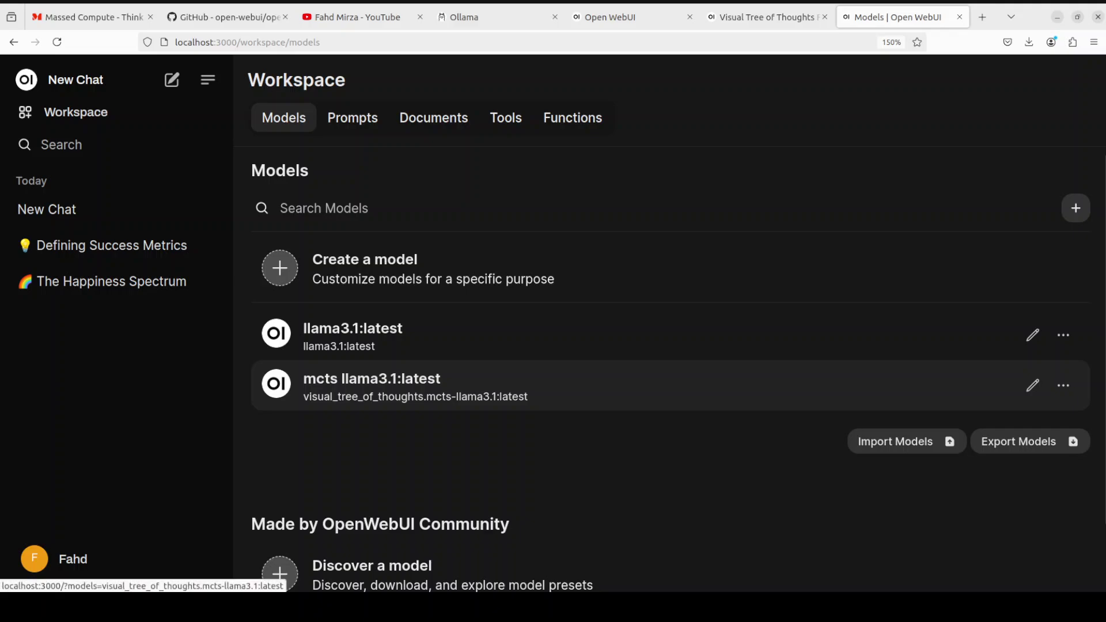
# Ask 'what is success in short' in a new chat using the mcts llama3.1:latest model.
pyautogui.click(76, 81)
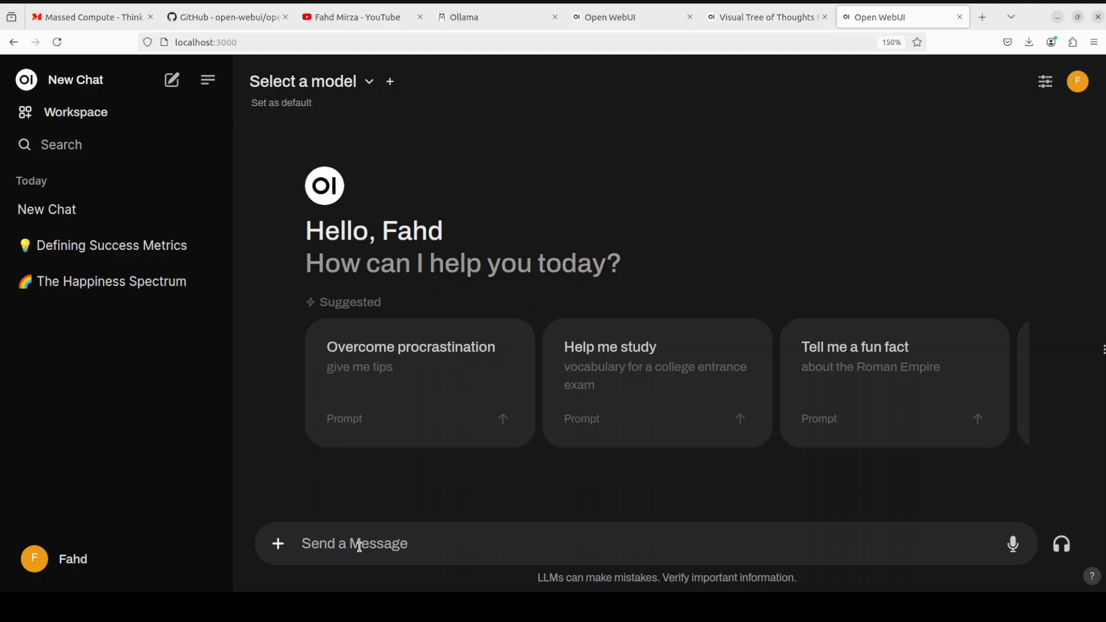
pyautogui.click(369, 84)
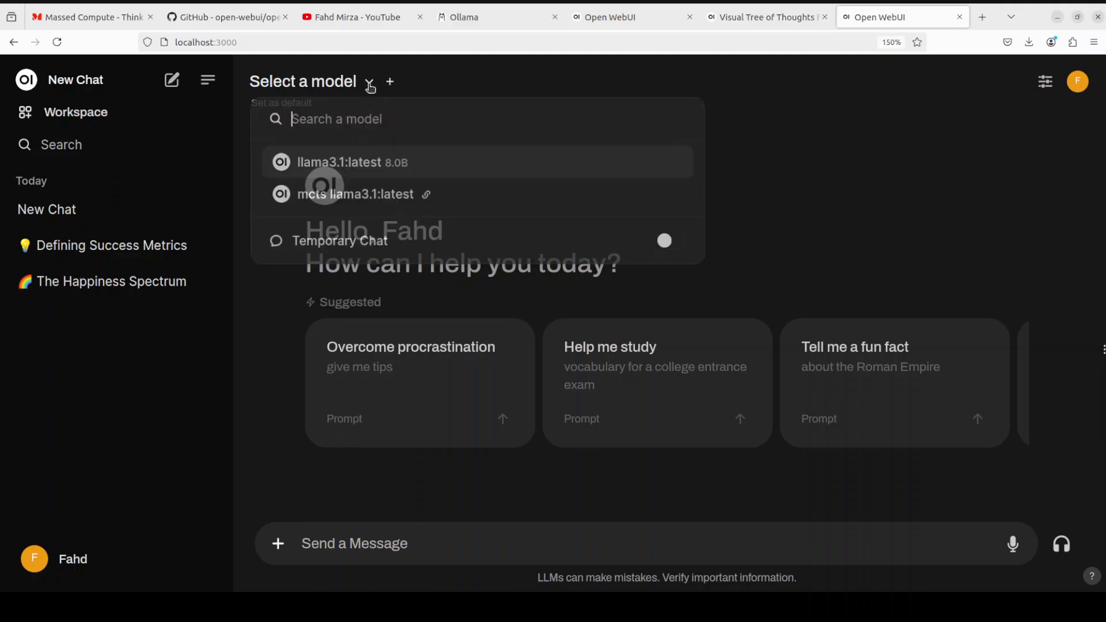
pyautogui.click(326, 199)
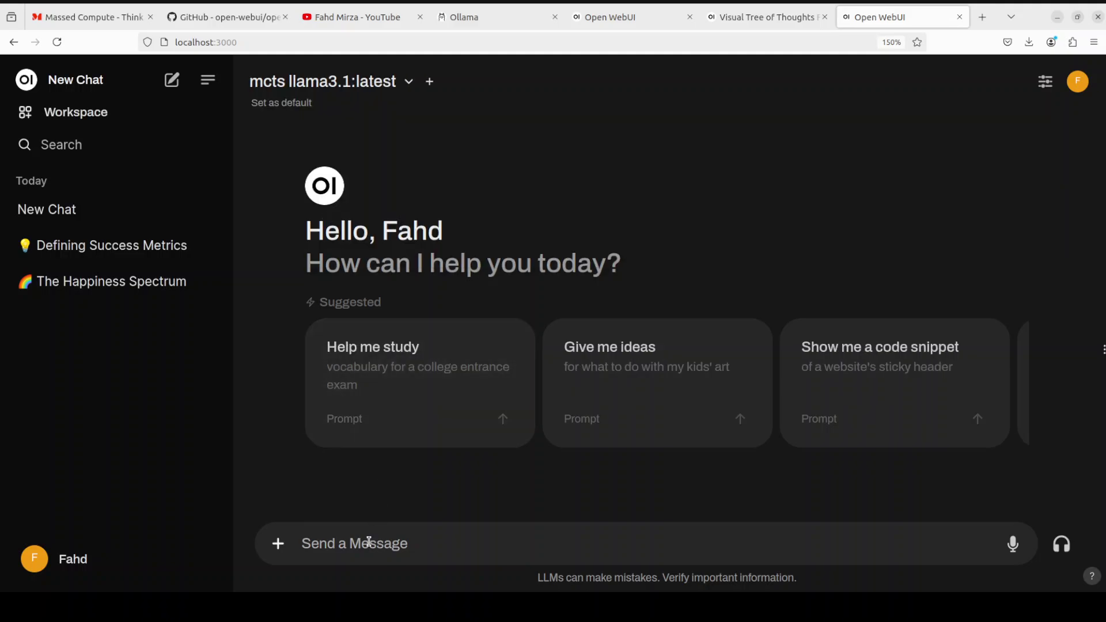
pyautogui.write('what is succ')
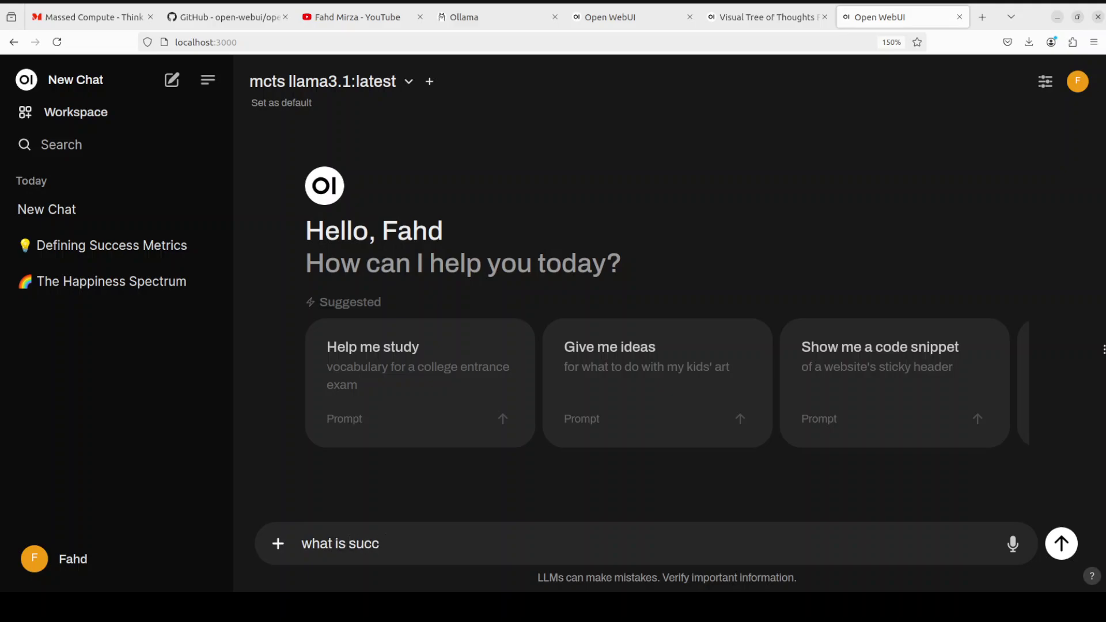
pyautogui.write('ess in short')
pyautogui.press('Return')
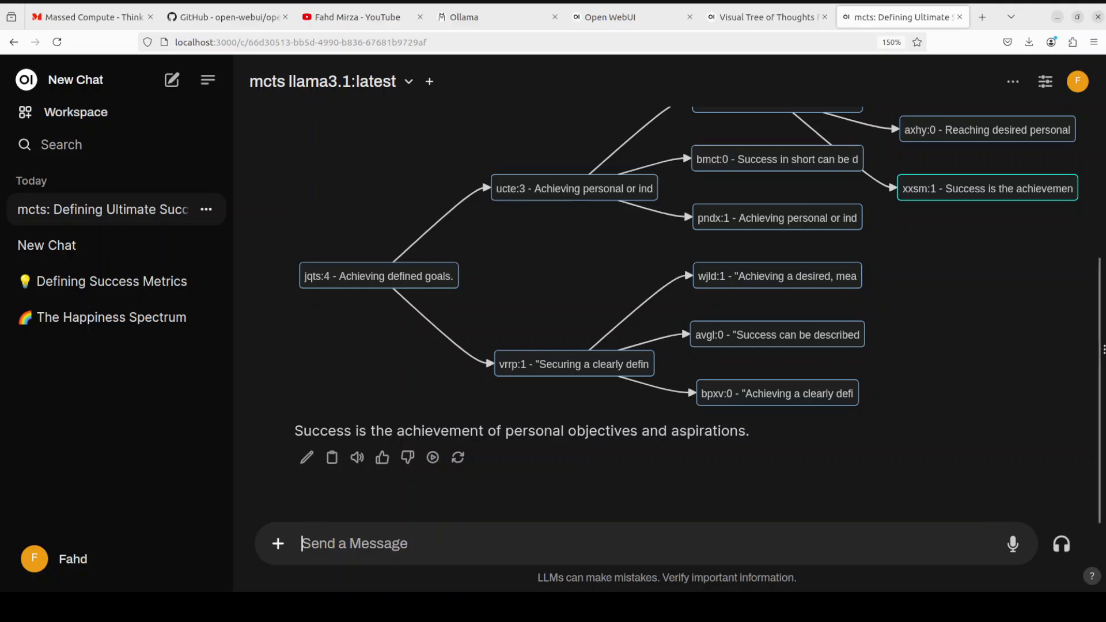
# Scroll up to review the question and top of the reasoning tree, then back down to the final answer.
pyautogui.scroll(4, 669, 311)
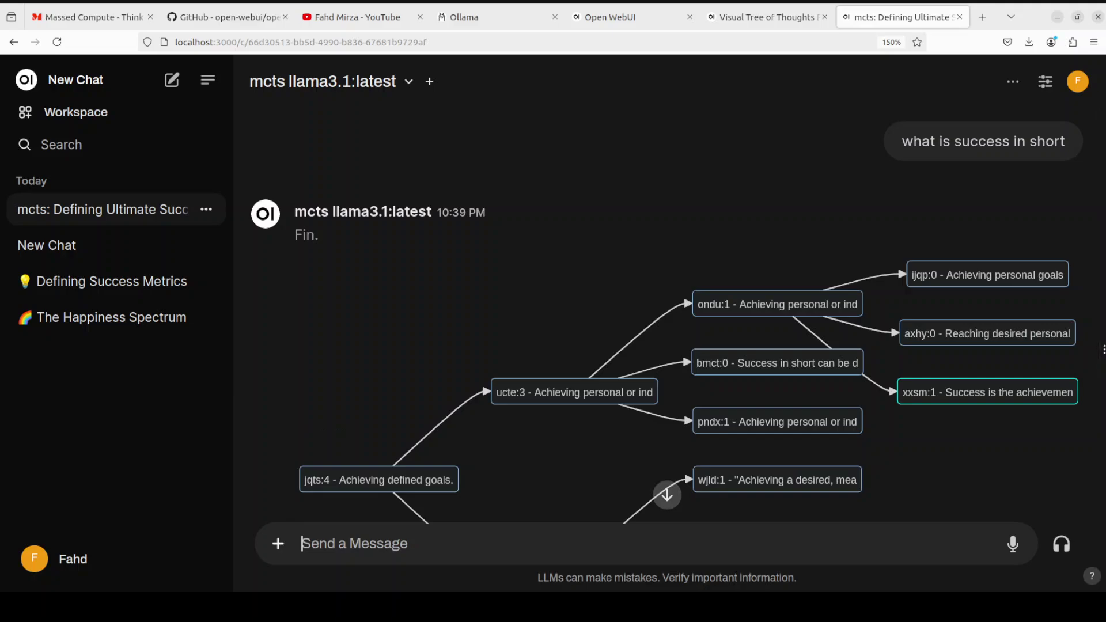
pyautogui.scroll(-4, 668, 311)
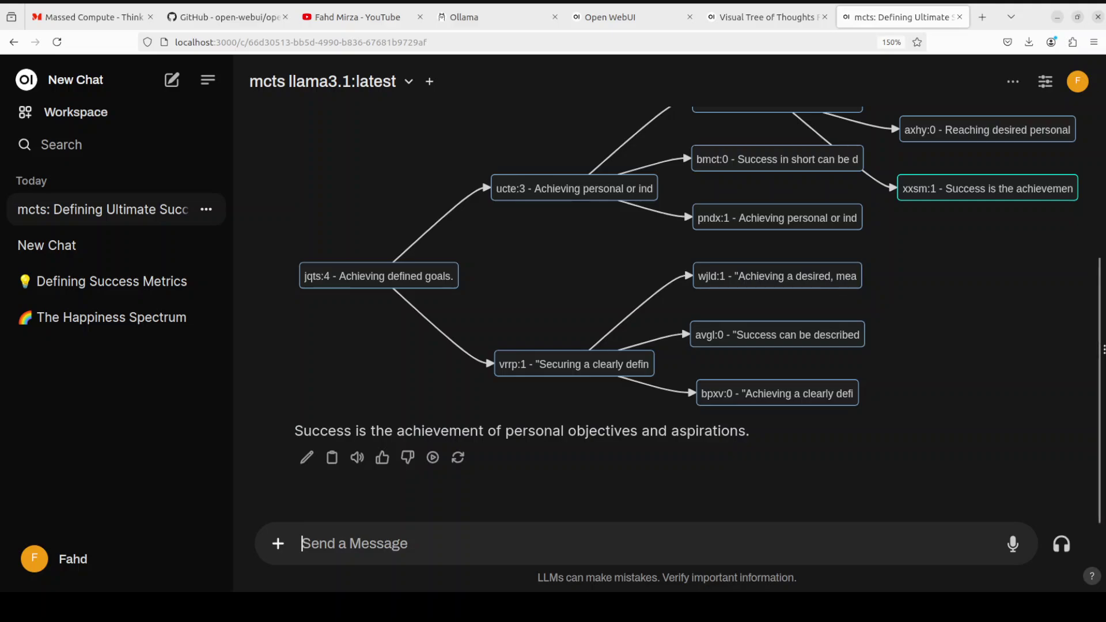
# Move from the Visual Tree of Thoughts page back to the full community functions list.
pyautogui.click(759, 18)
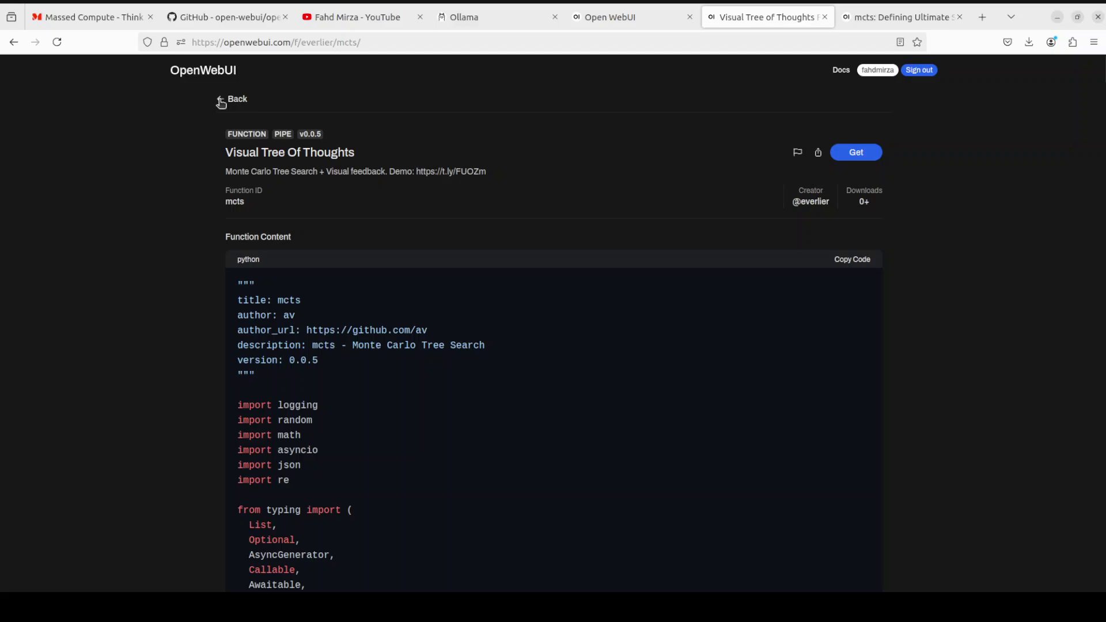
pyautogui.click(882, 19)
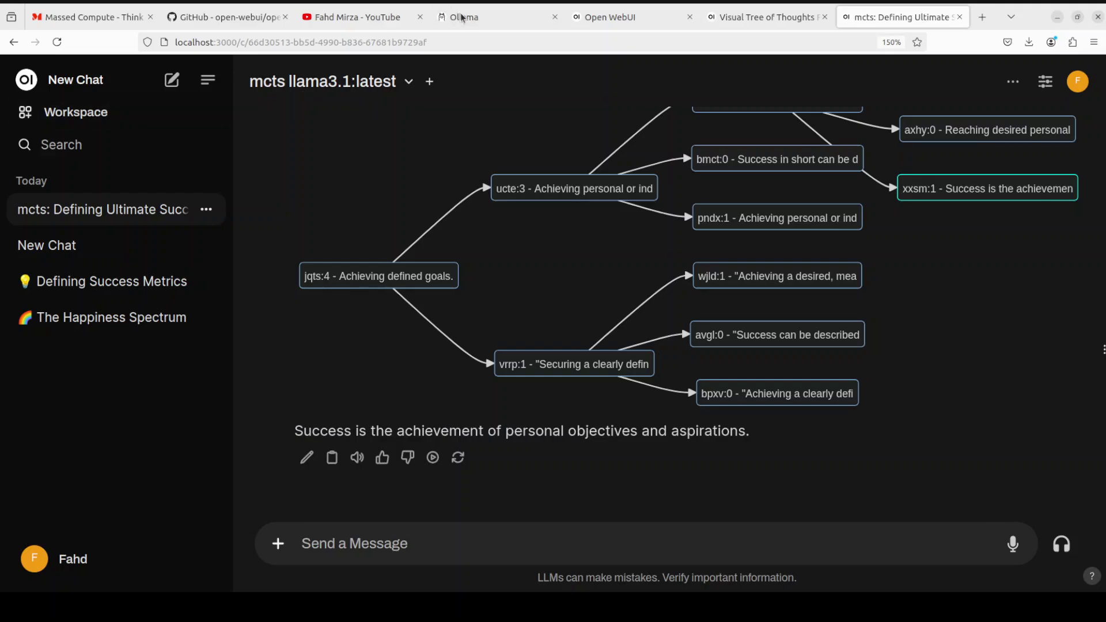
pyautogui.click(610, 17)
pyautogui.click(763, 18)
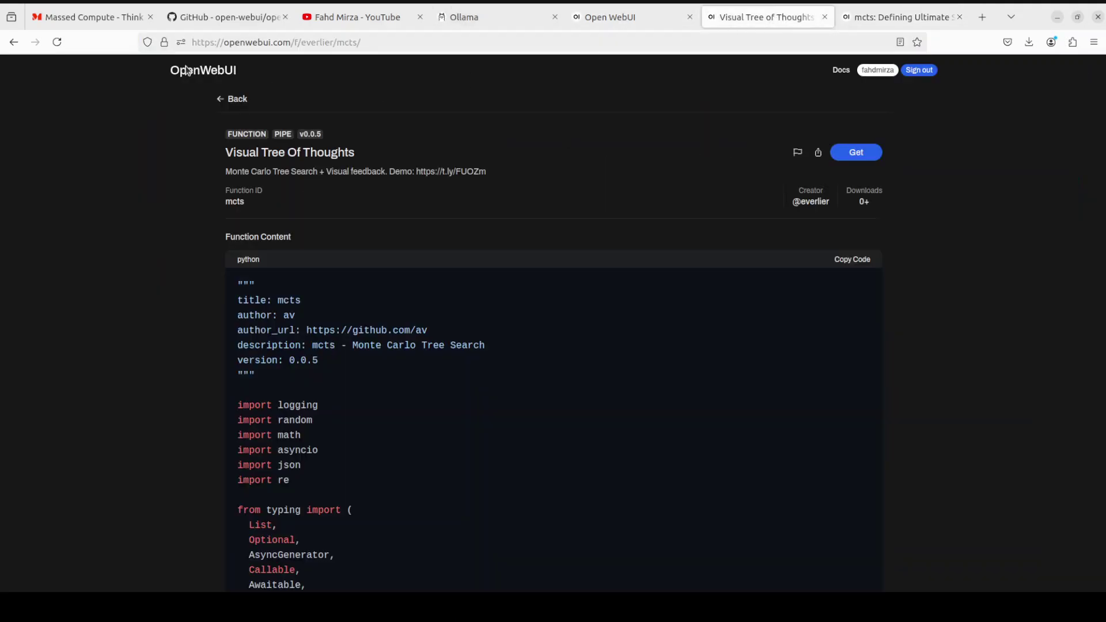
pyautogui.click(11, 44)
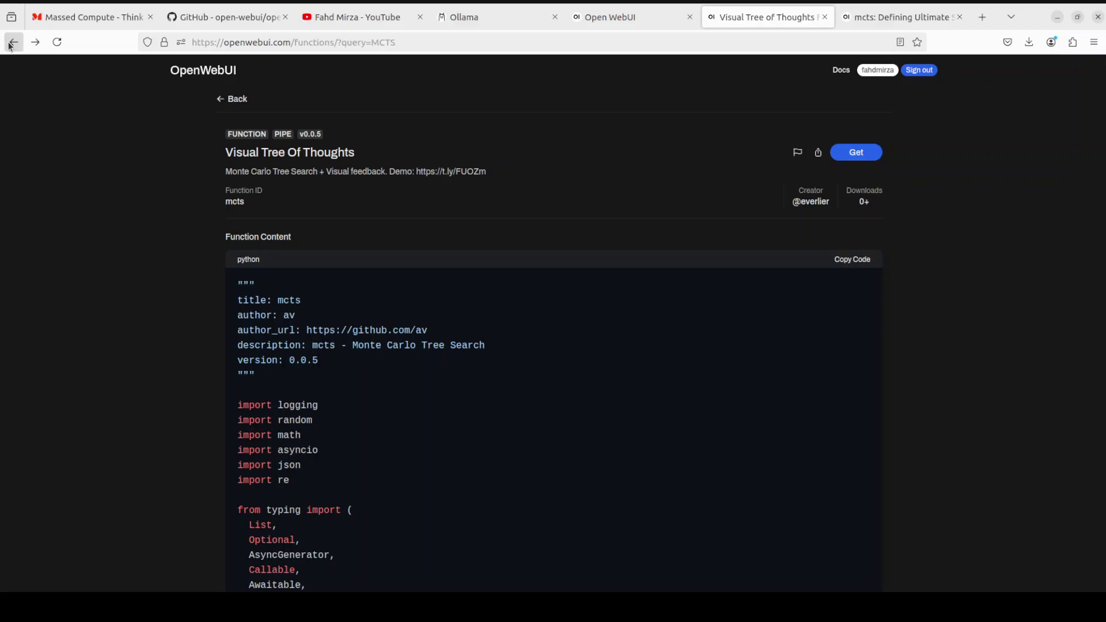
pyautogui.click(12, 44)
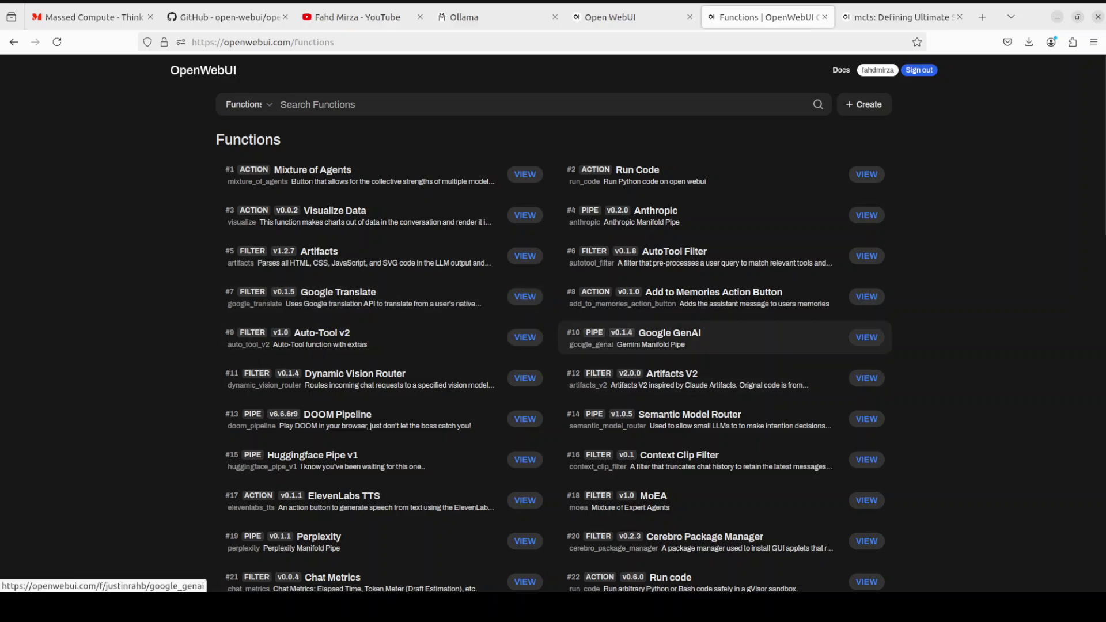
# Scroll through the community functions catalogue.
pyautogui.scroll(-8, 724, 368)
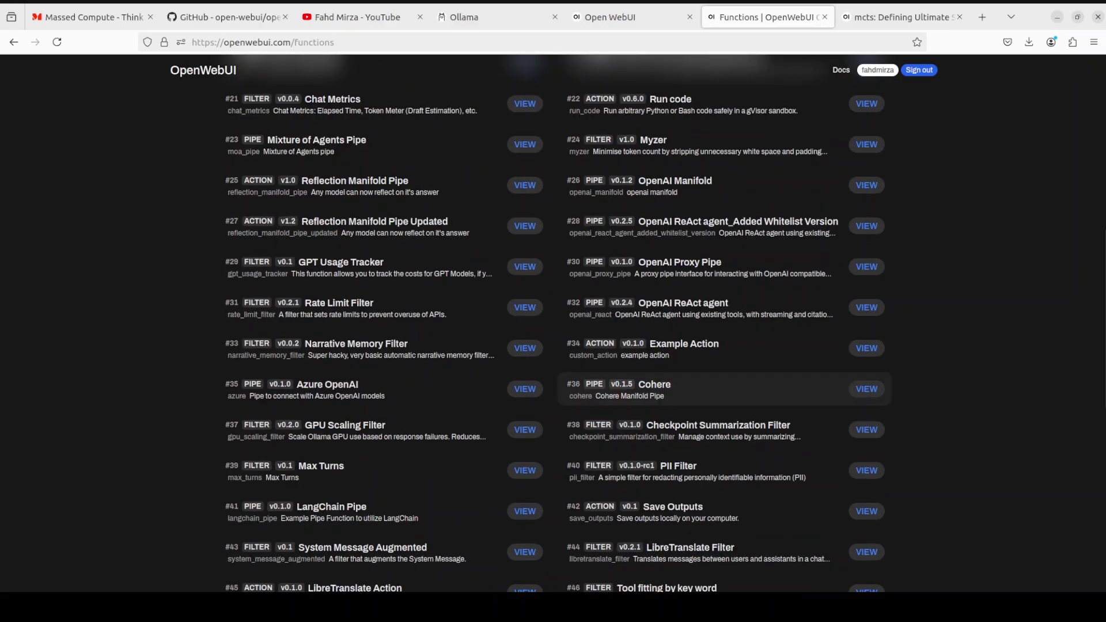
pyautogui.scroll(-5, 724, 374)
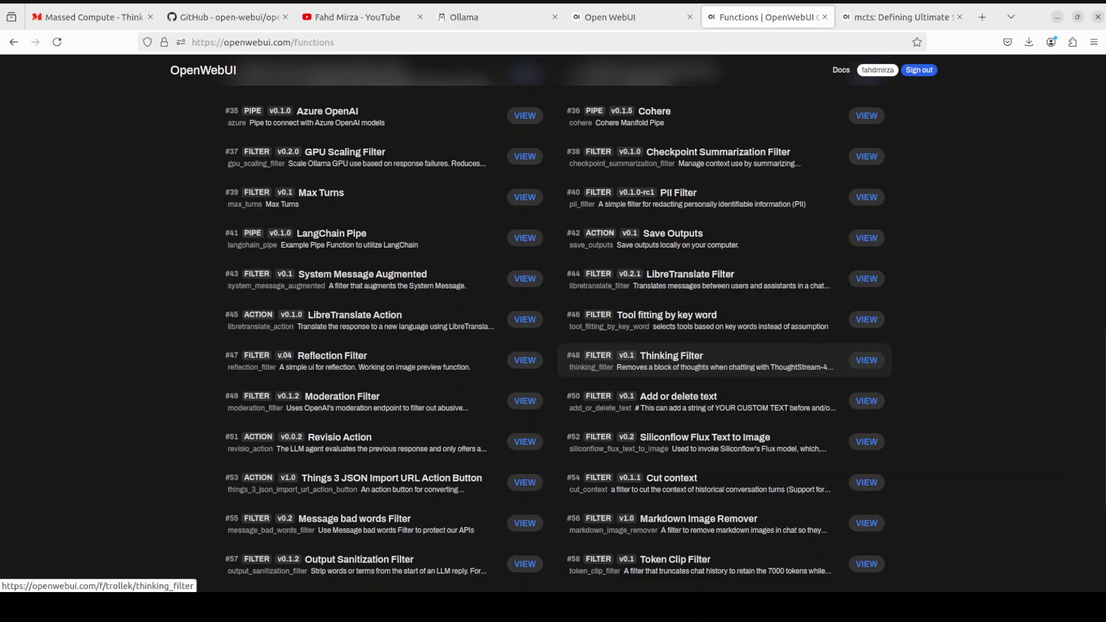
pyautogui.scroll(-5, 724, 369)
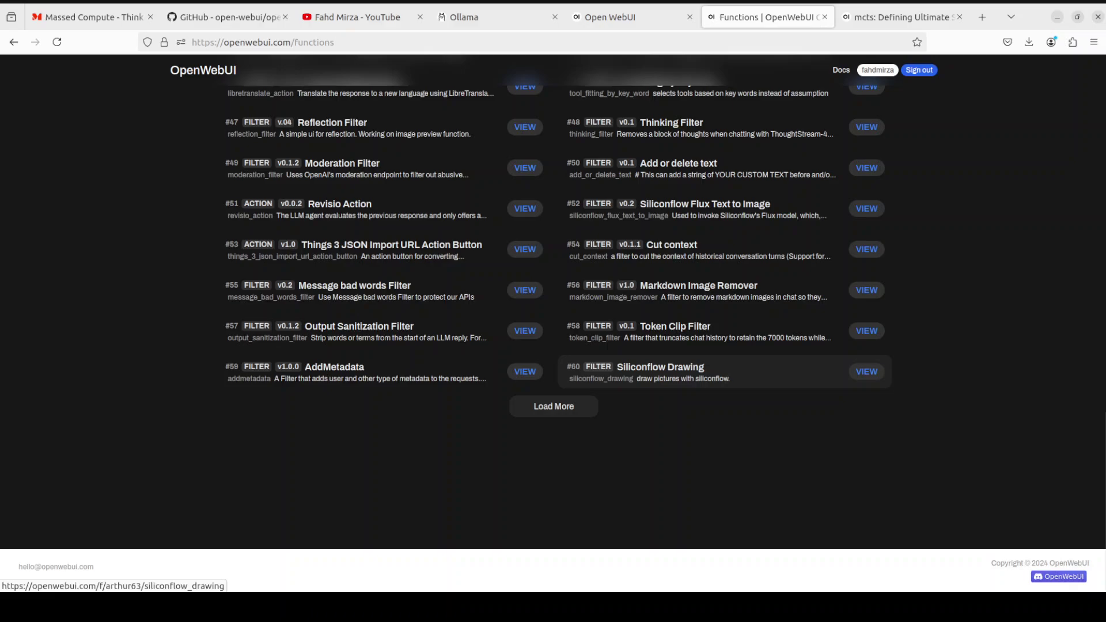
pyautogui.scroll(20, 725, 372)
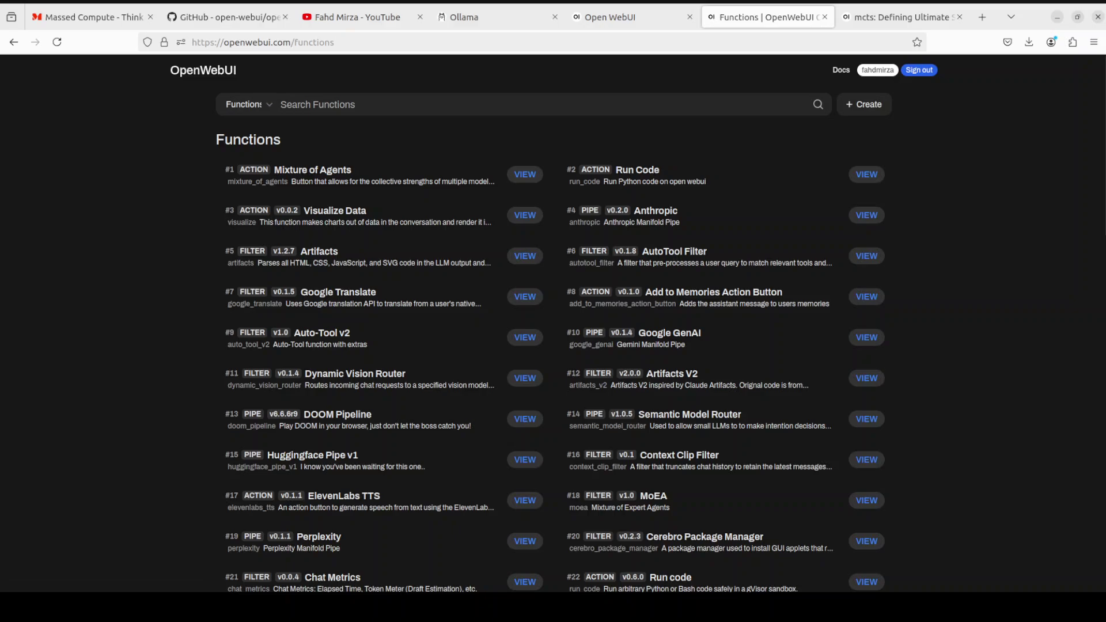
# Set the listing category to Tools, then switch to the YouTube channel tab.
pyautogui.click(269, 105)
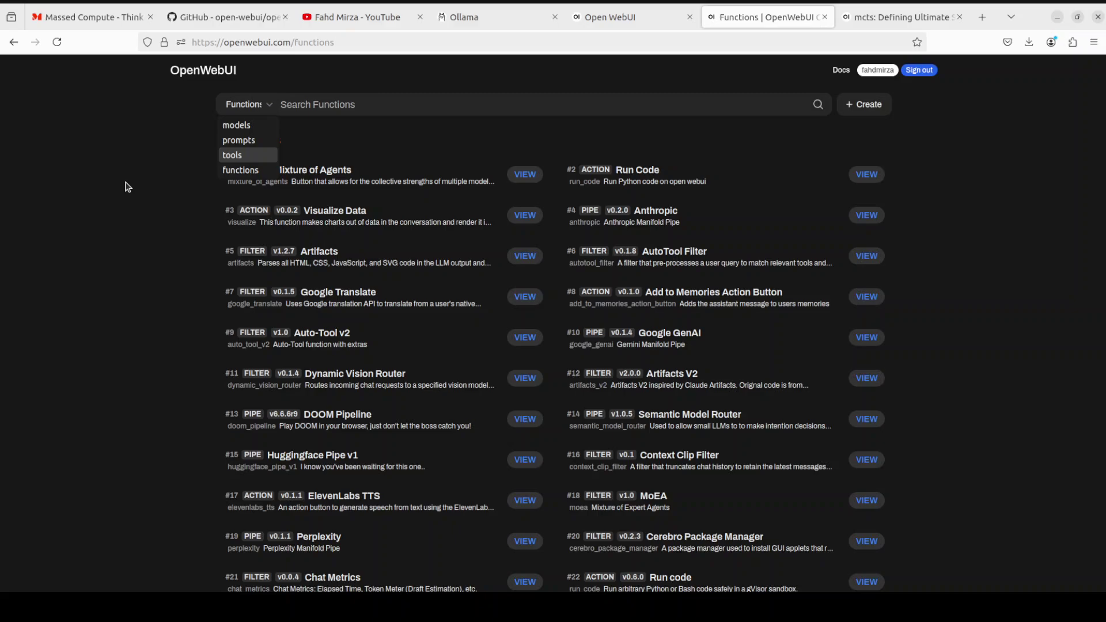
pyautogui.click(236, 156)
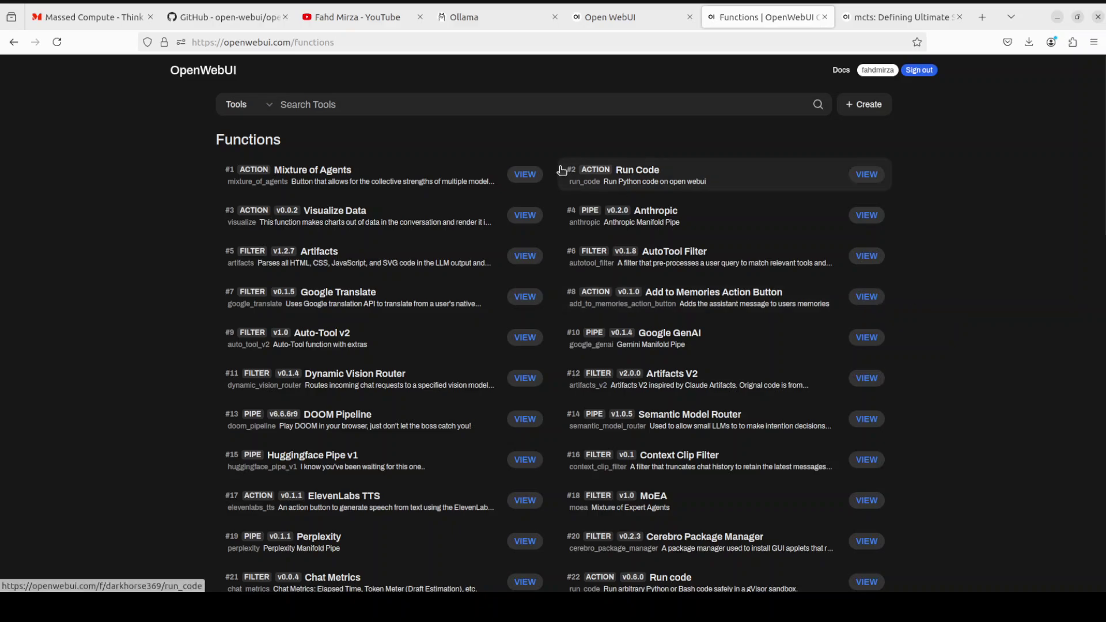
pyautogui.click(378, 17)
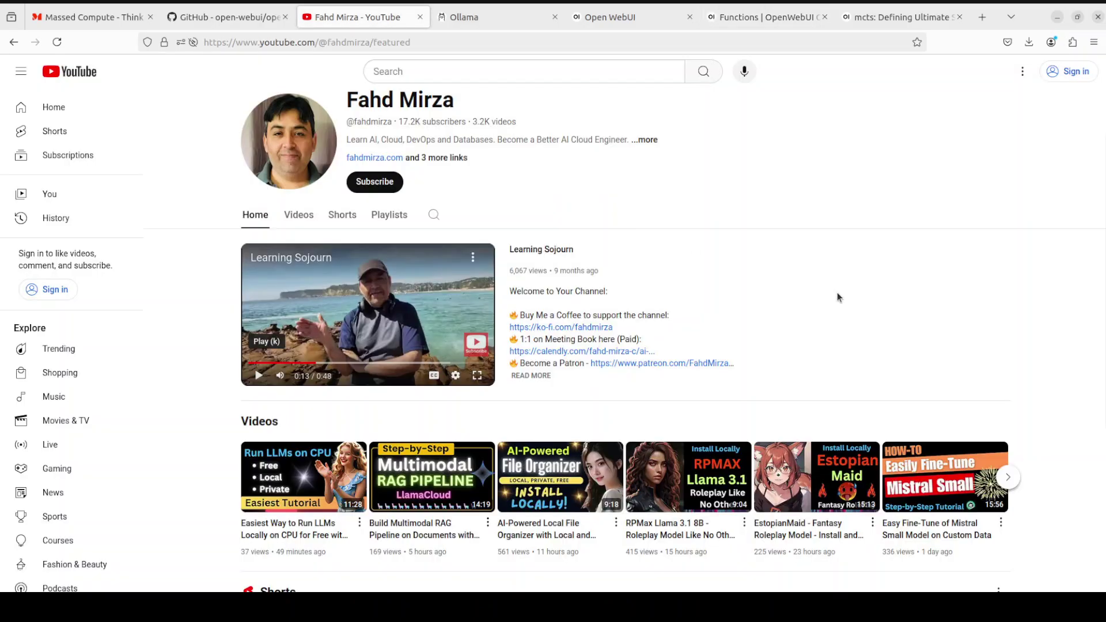